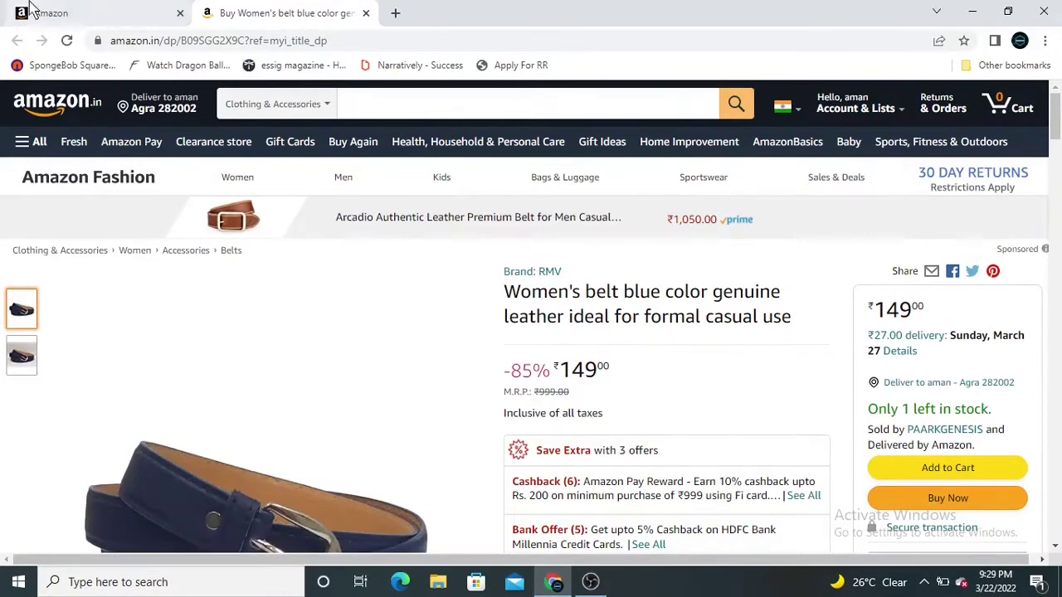
Step: Switch to Amazon Seller Central and open the page for adding a product to the inventory
left_click(31, 10)
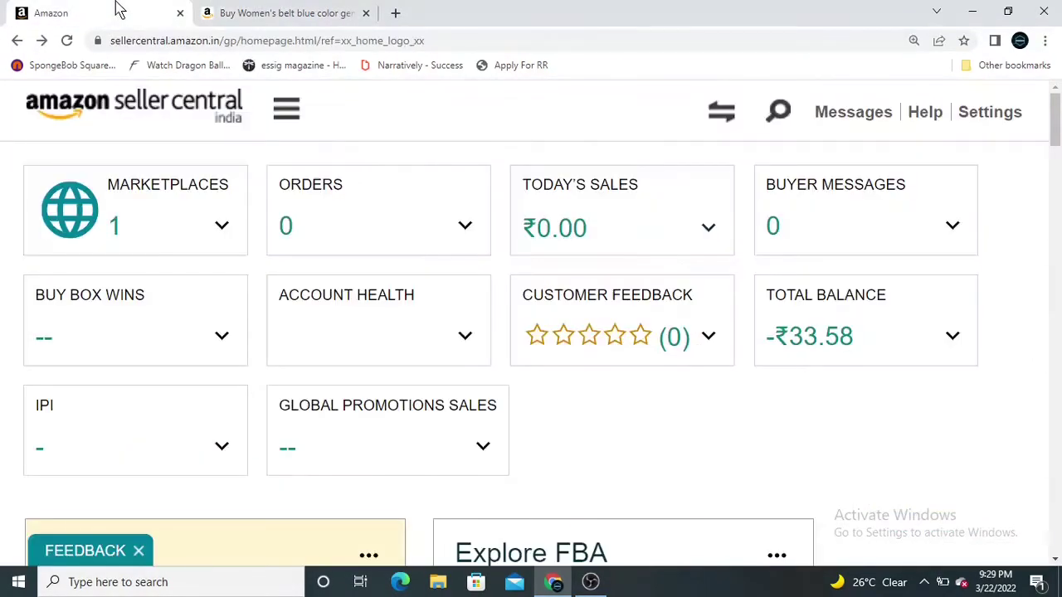
left_click(292, 111)
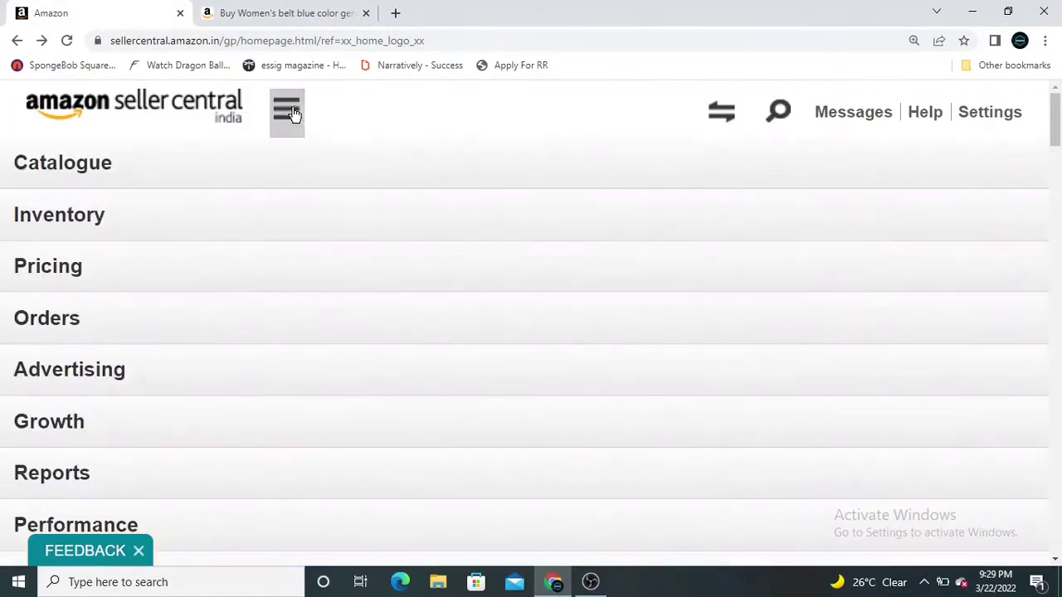
left_click(57, 216)
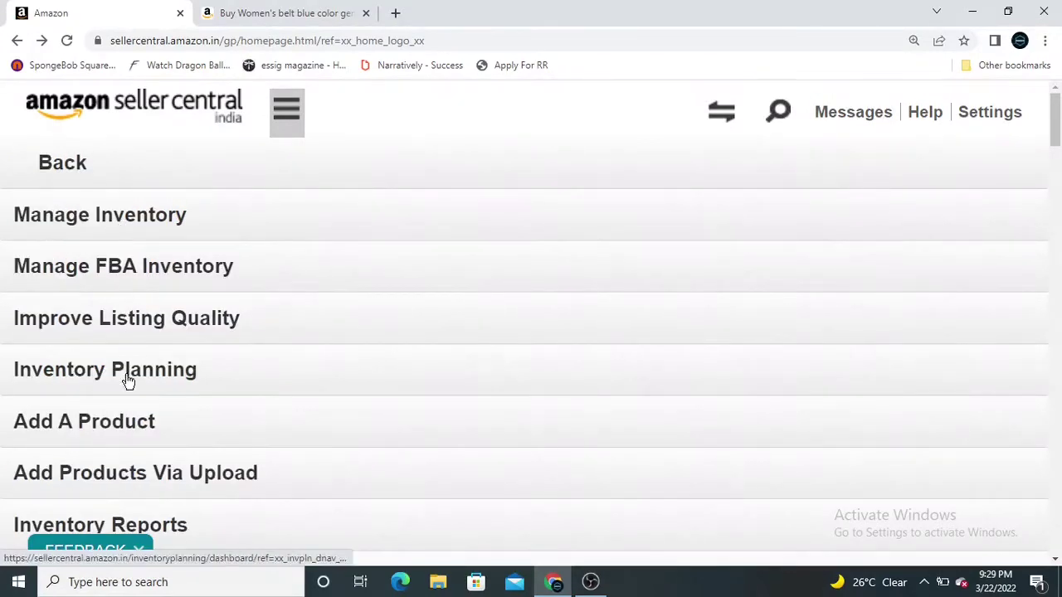
left_click(122, 429)
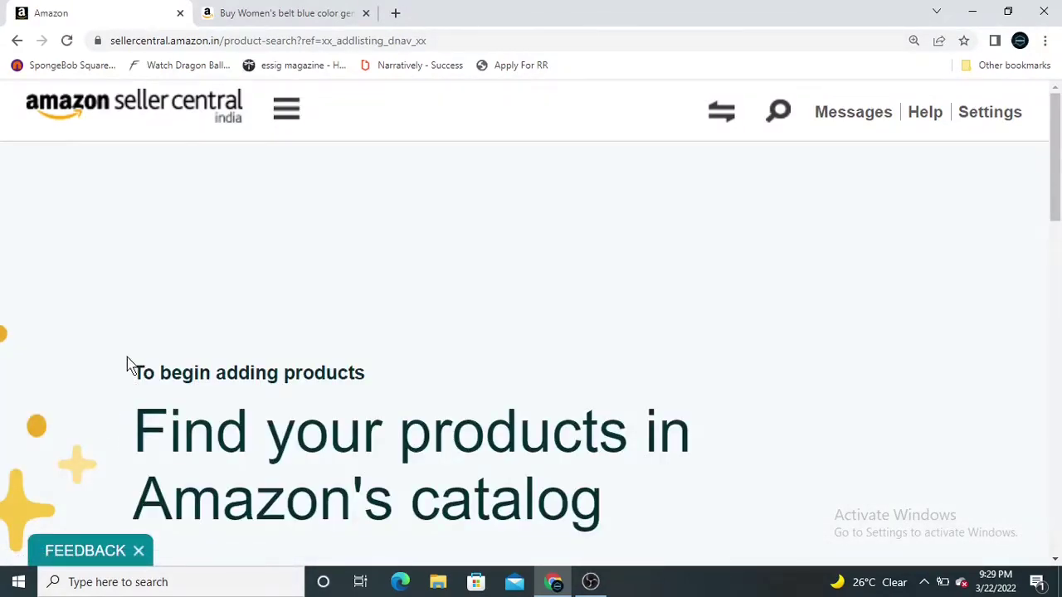
Step: Start creating a listing for a product not sold on Amazon
key("ctrl+minus")
key("ctrl+minus")
key("ctrl+minus")
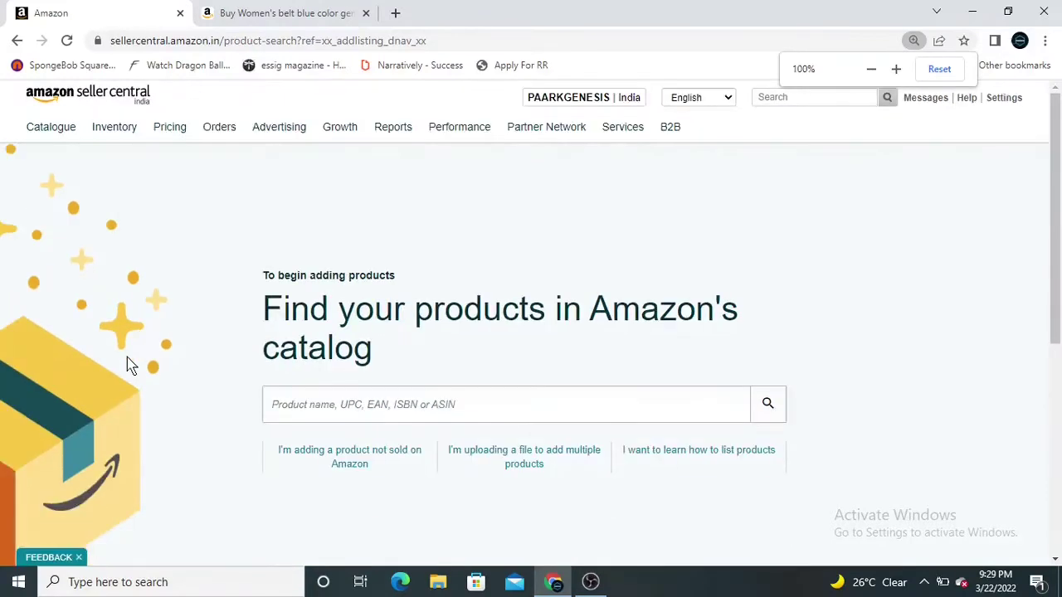
scroll(157, 365, "down", 3)
scroll(157, 365, "up", 3)
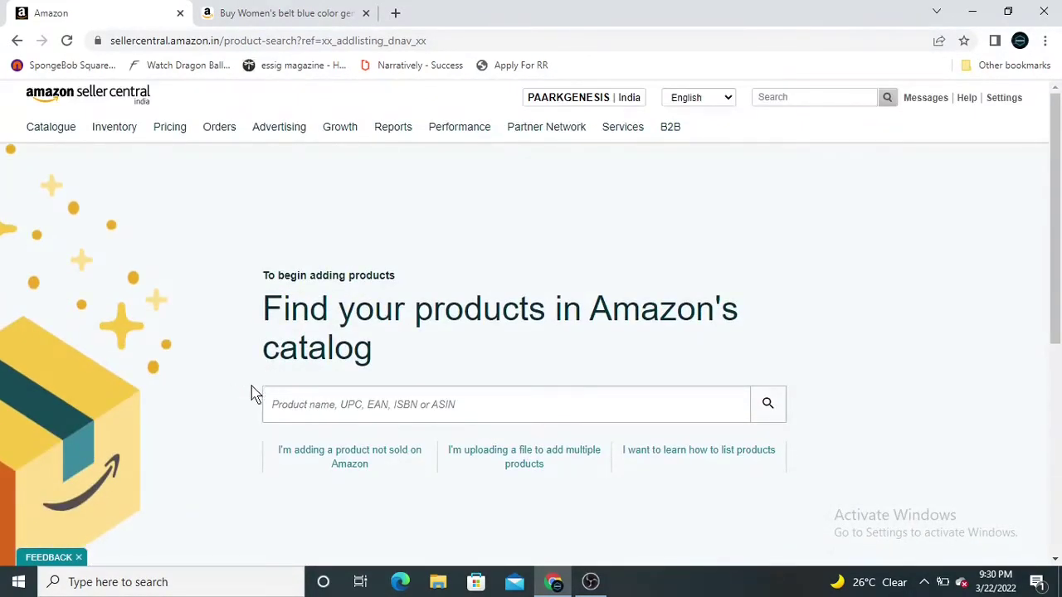
left_click(346, 464)
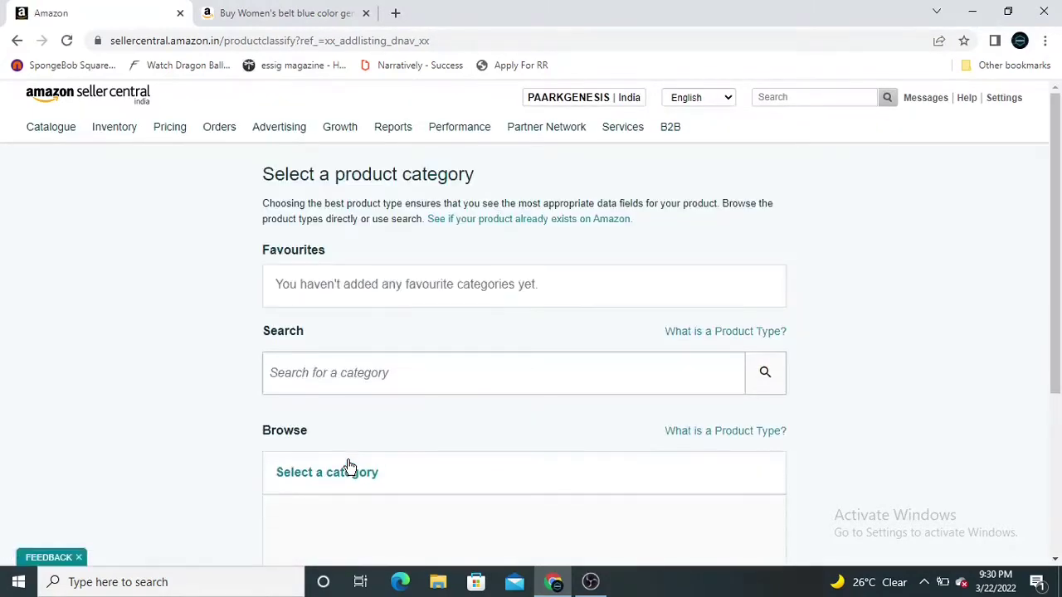
Step: Search the product categories for "belt" and select Clothing & Accessories > Men > Accessories > Belts
scroll(316, 452, "down", 1)
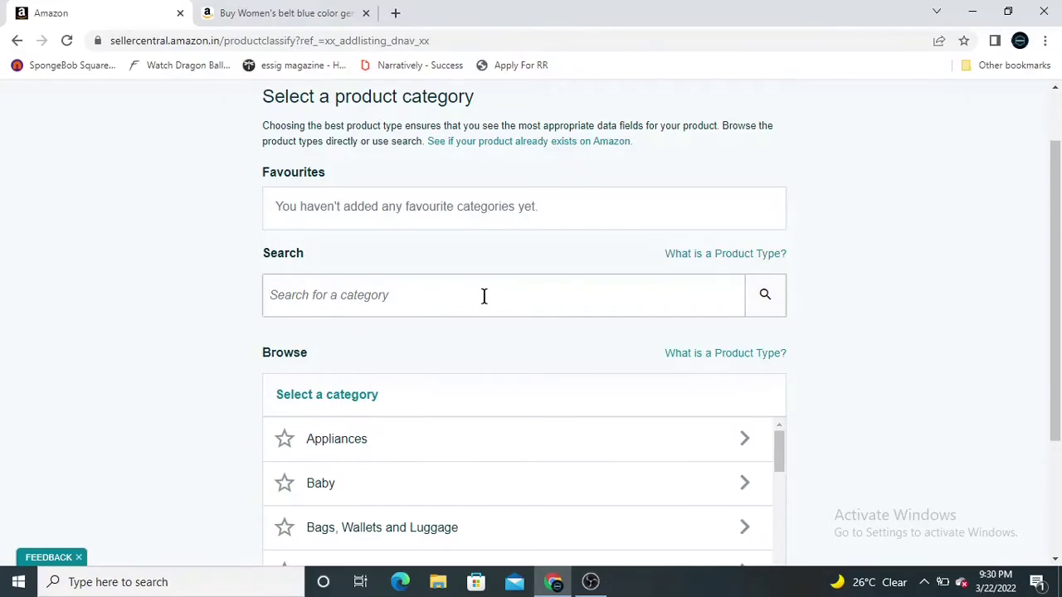
type("belt")
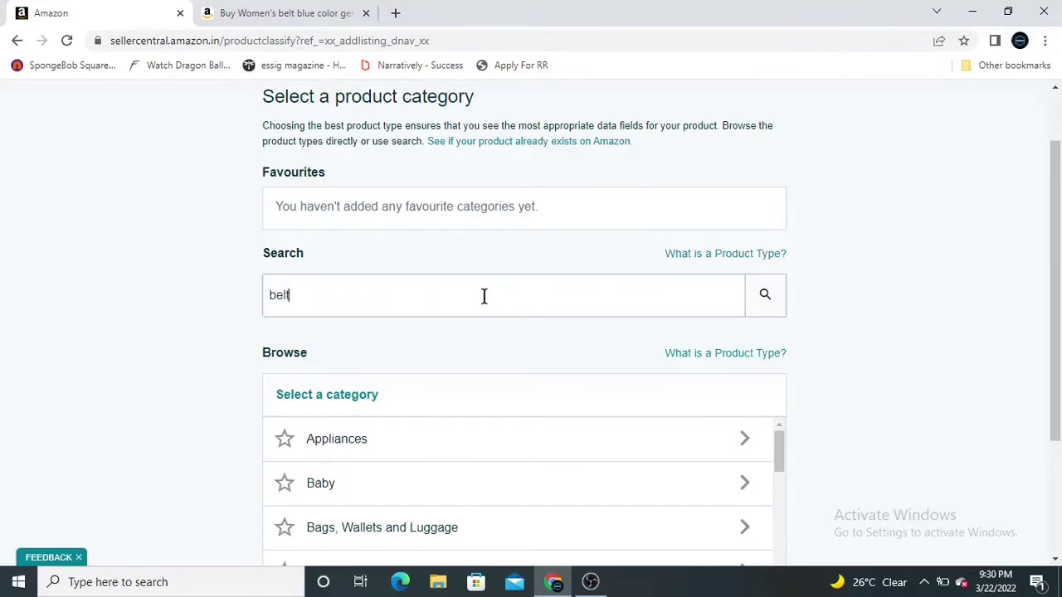
left_click(770, 306)
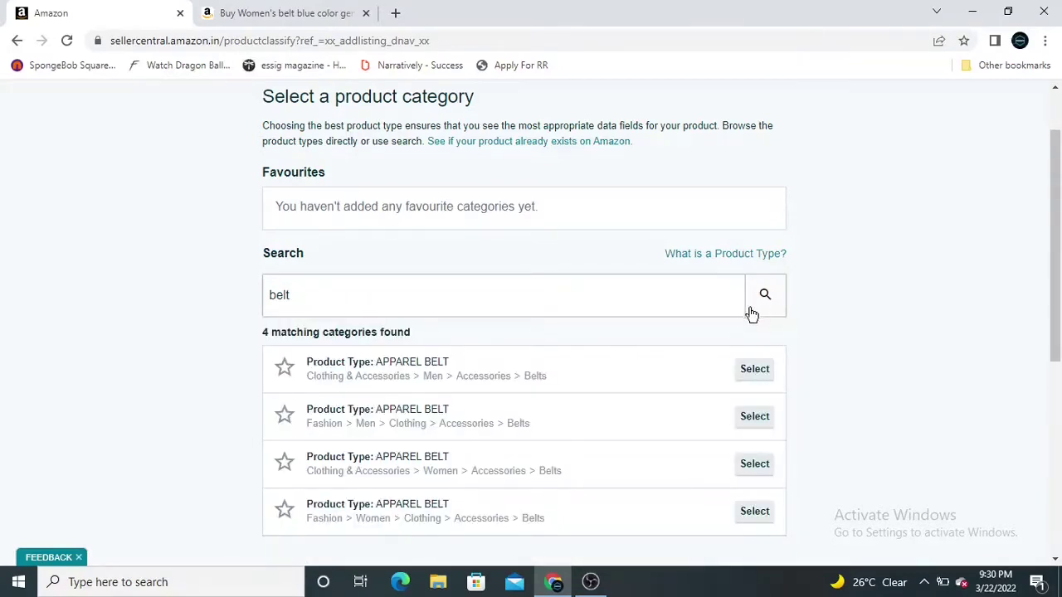
scroll(750, 370, "down", 1)
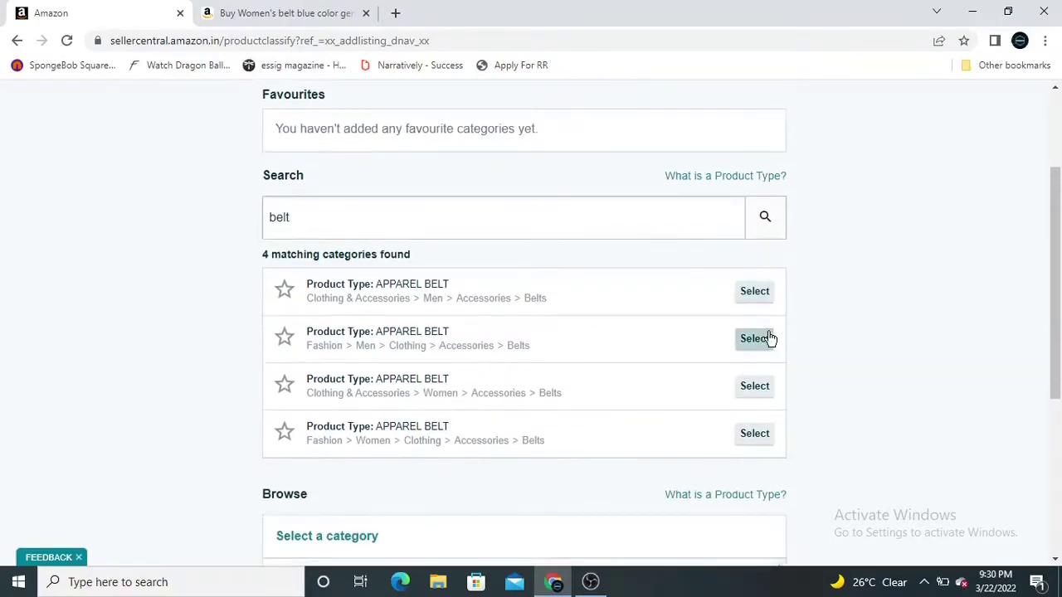
left_click(754, 295)
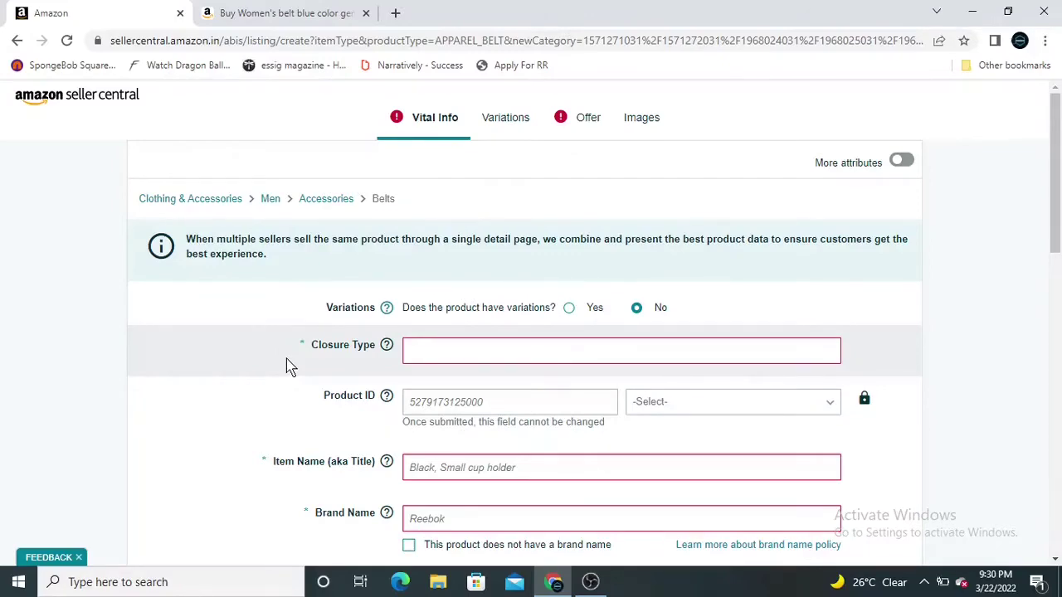
Step: Look through the Vital Info fields of the new belt listing and compare them with the existing women's belt product page
scroll(286, 365, "down", 8)
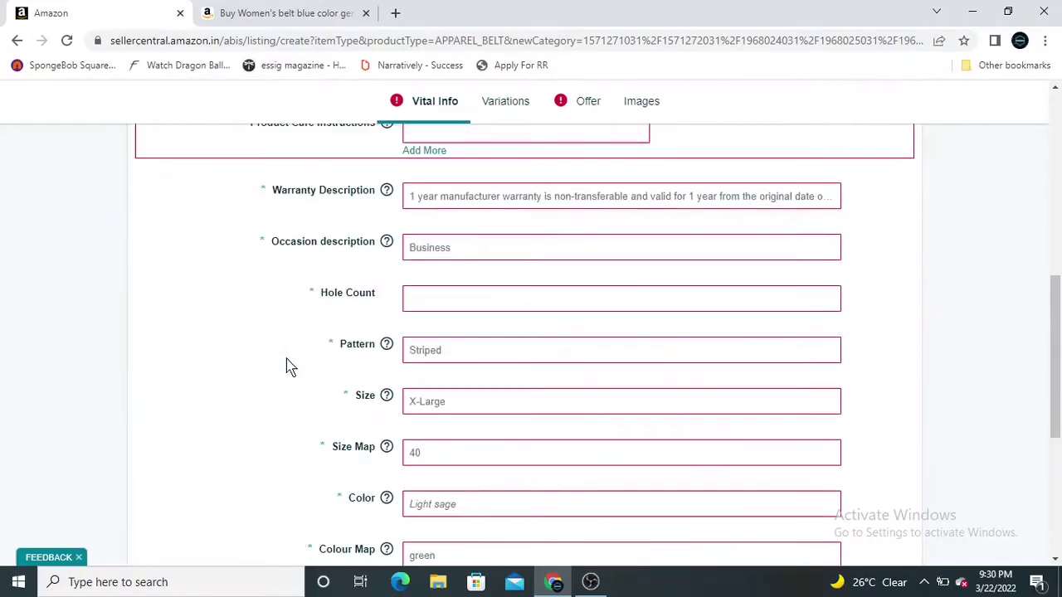
scroll(287, 365, "up", 10)
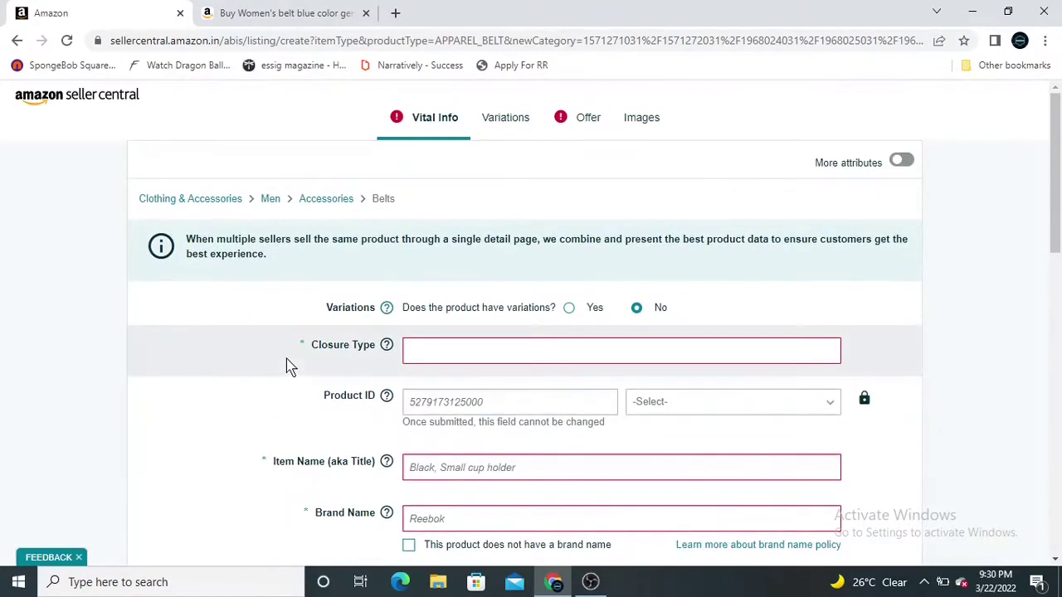
scroll(286, 365, "down", 1)
scroll(286, 365, "down", 1)
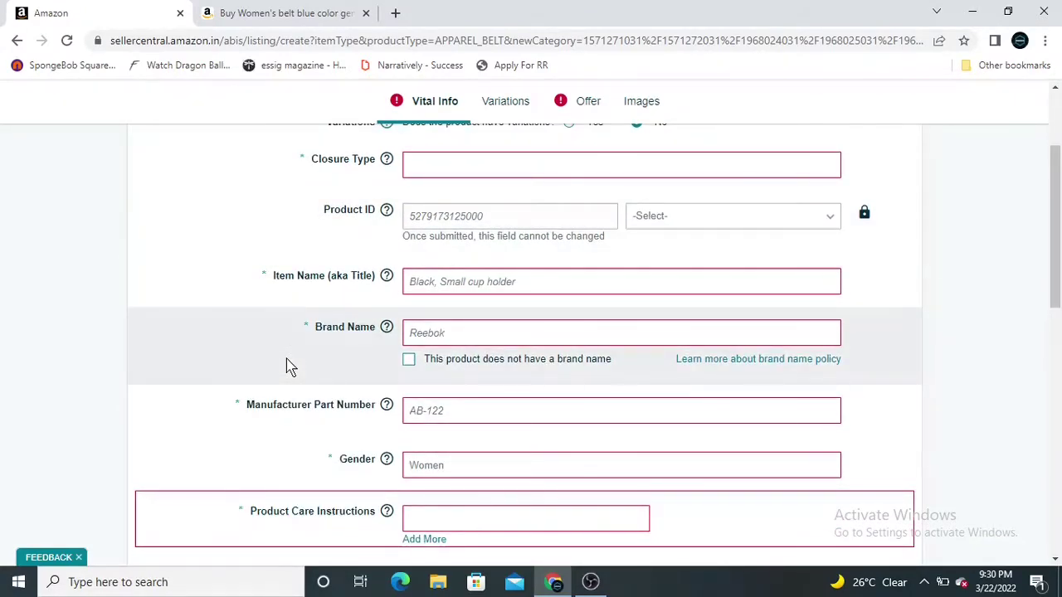
scroll(286, 365, "down", 2)
scroll(286, 365, "up", 4)
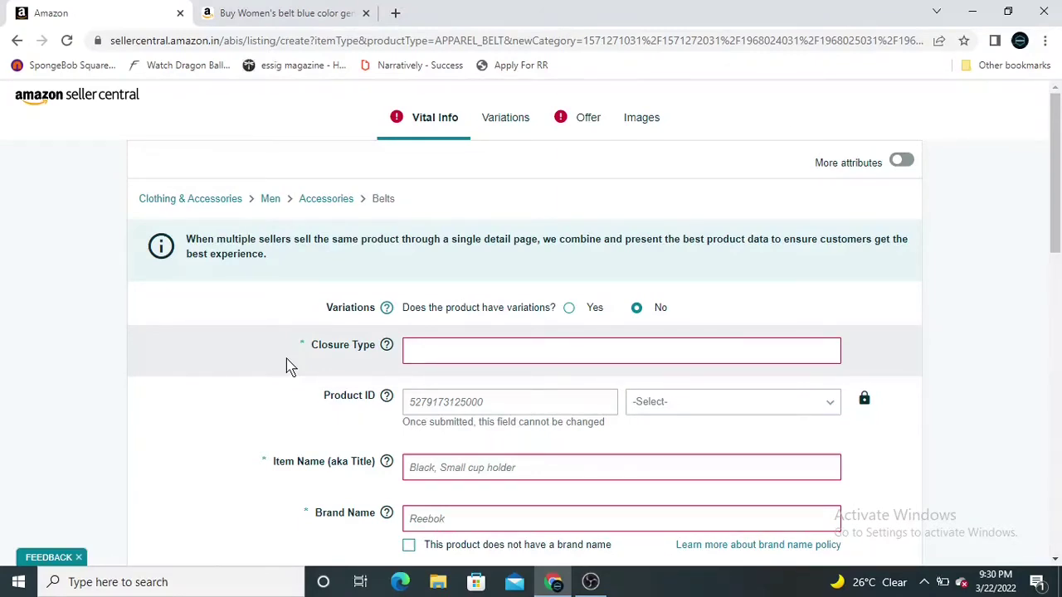
left_click(320, 11)
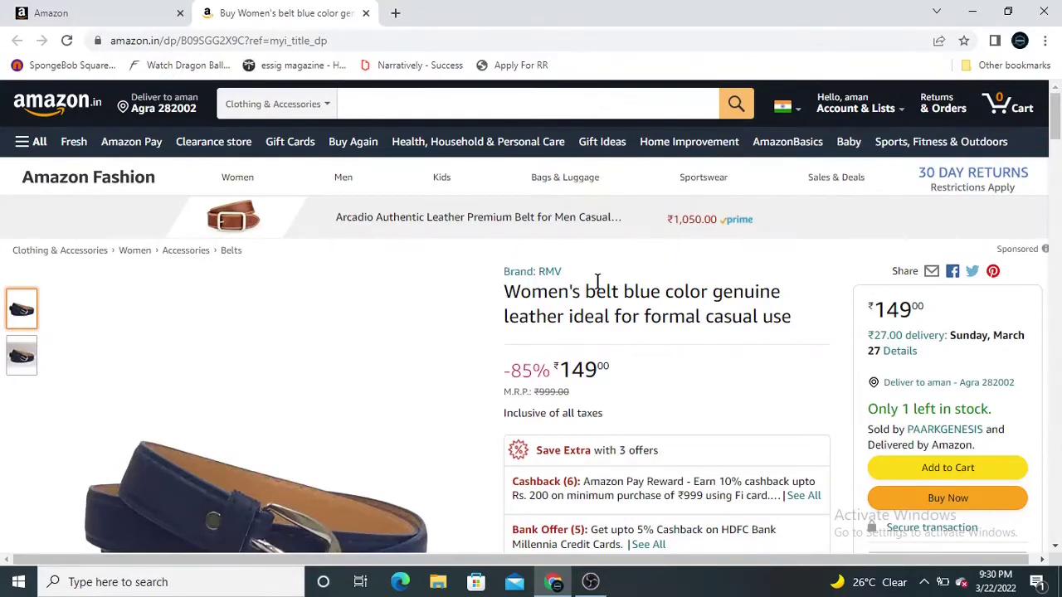
left_click(141, 10)
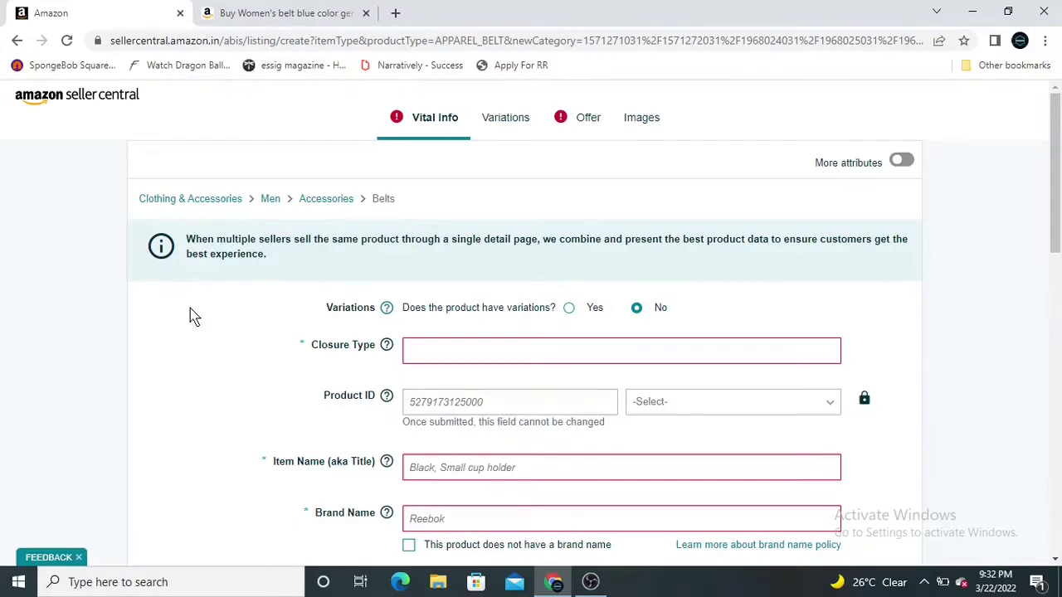
Step: Set the belt's closure type to Buckle and its product ID type to GTIN
left_click(489, 348)
left_click(419, 382)
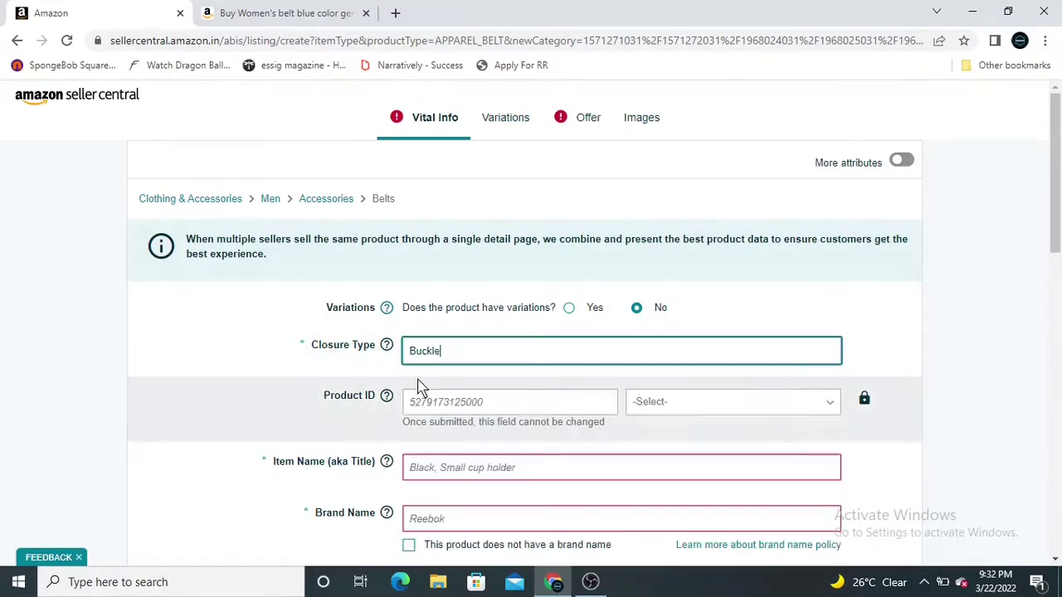
scroll(296, 379, "down", 1)
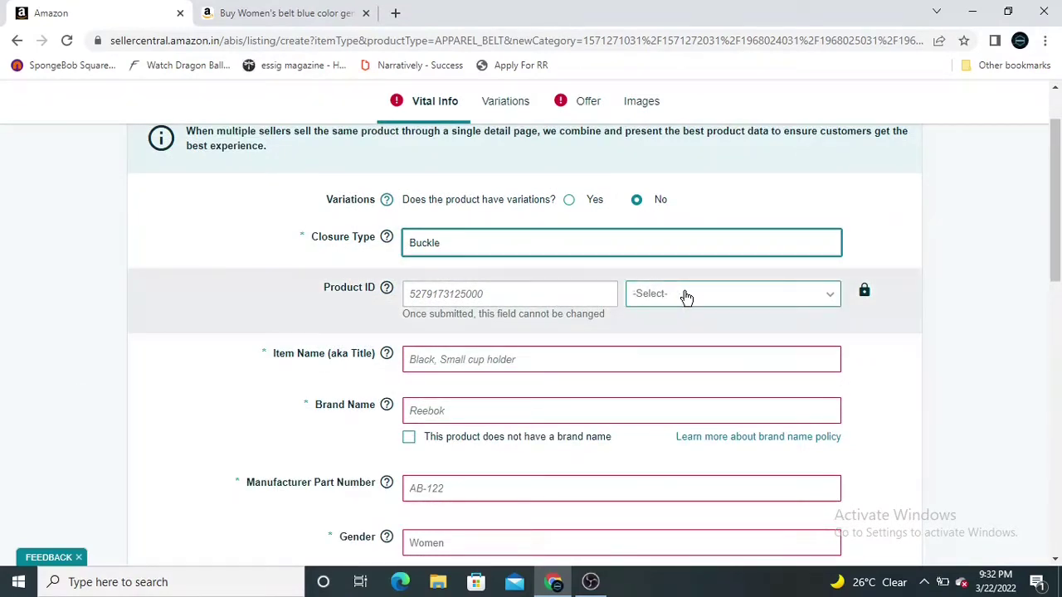
left_click(685, 296)
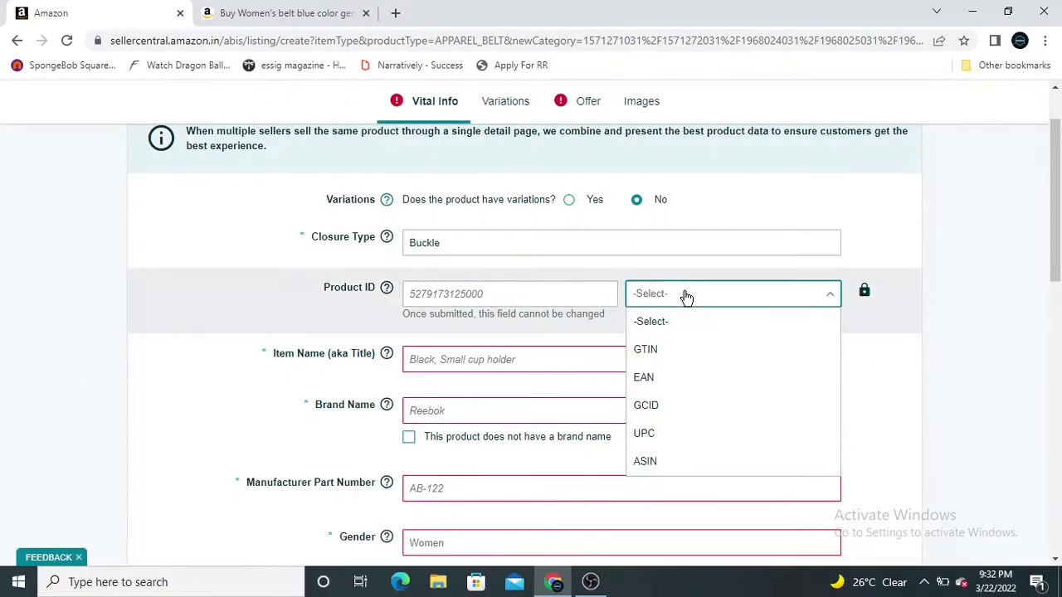
left_click(657, 349)
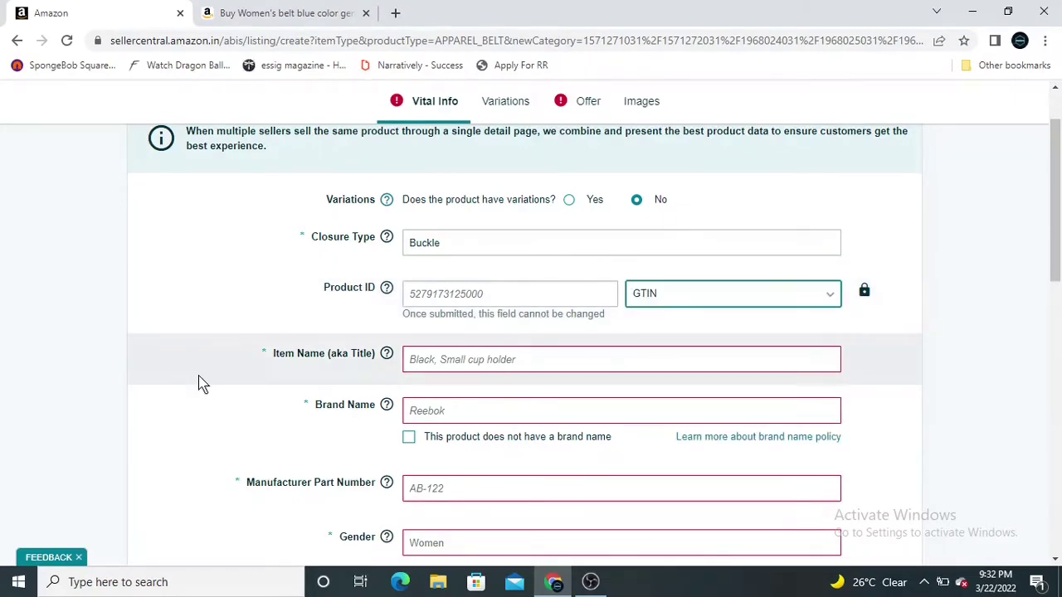
Step: Enter "belt for women" as the item name of the new listing
left_click(503, 357)
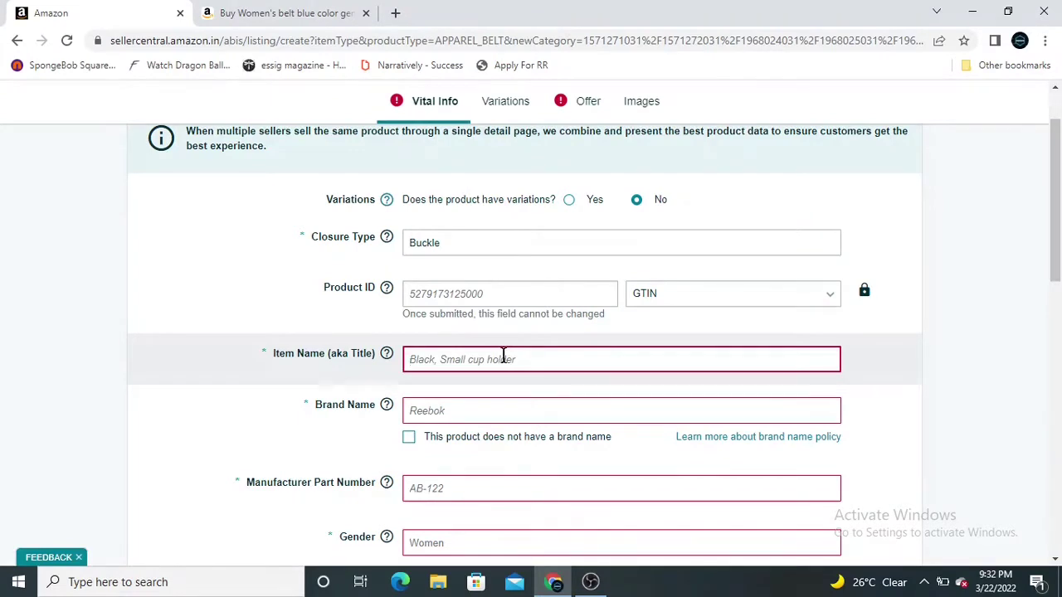
type("belt ")
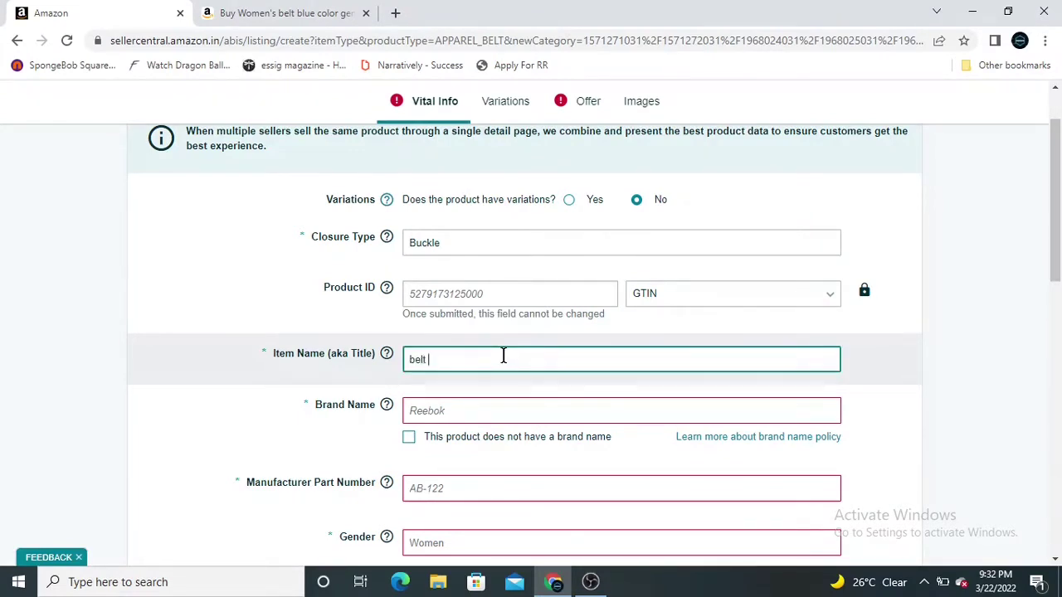
type("for women")
Step: Check the brand on the existing women's belt product page and enter RMV as the listing's brand name
left_click(416, 411)
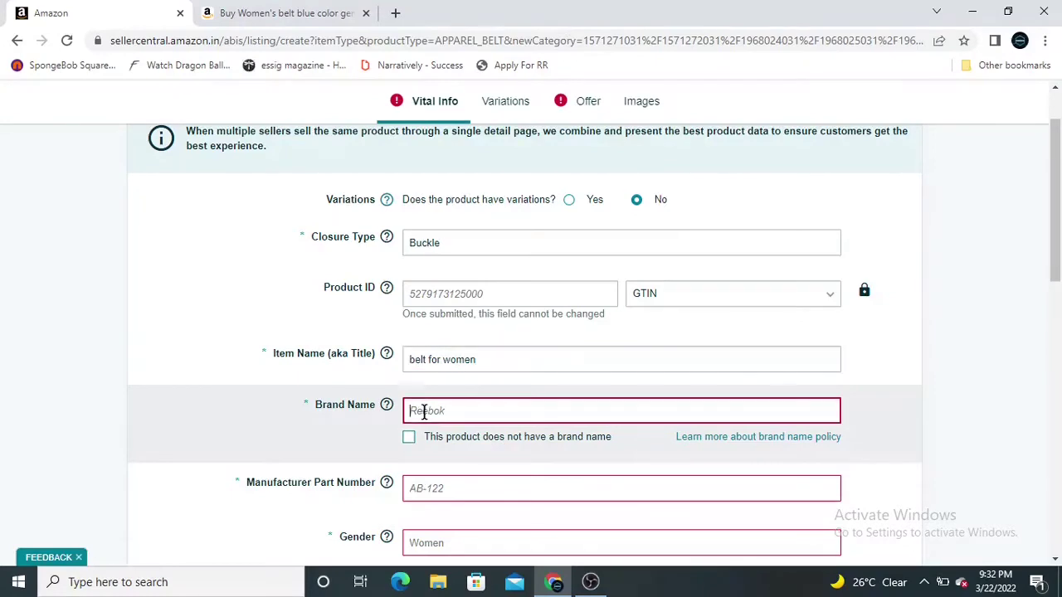
left_click(279, 12)
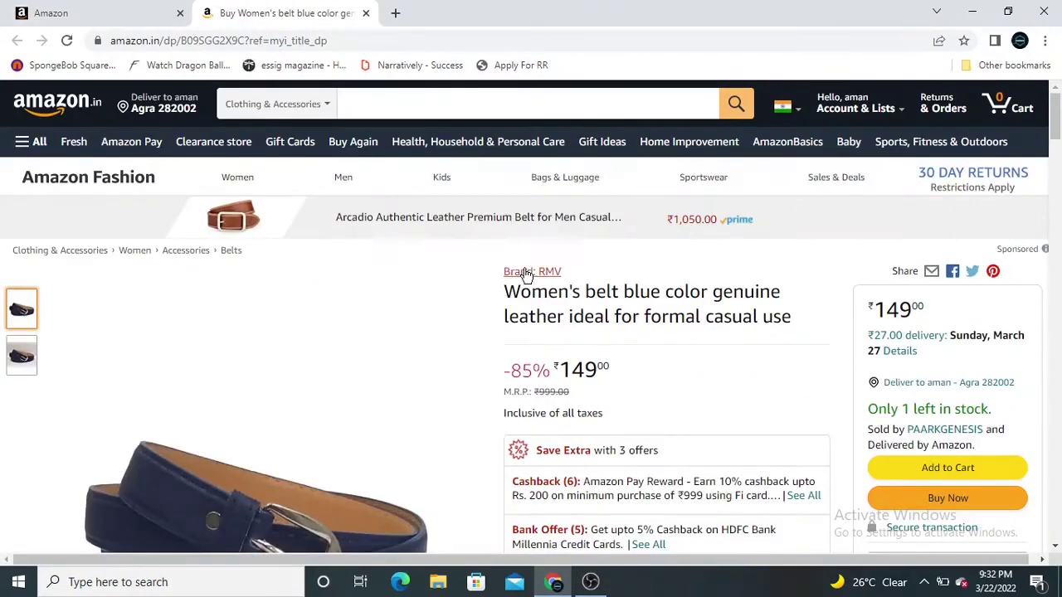
left_click(120, 10)
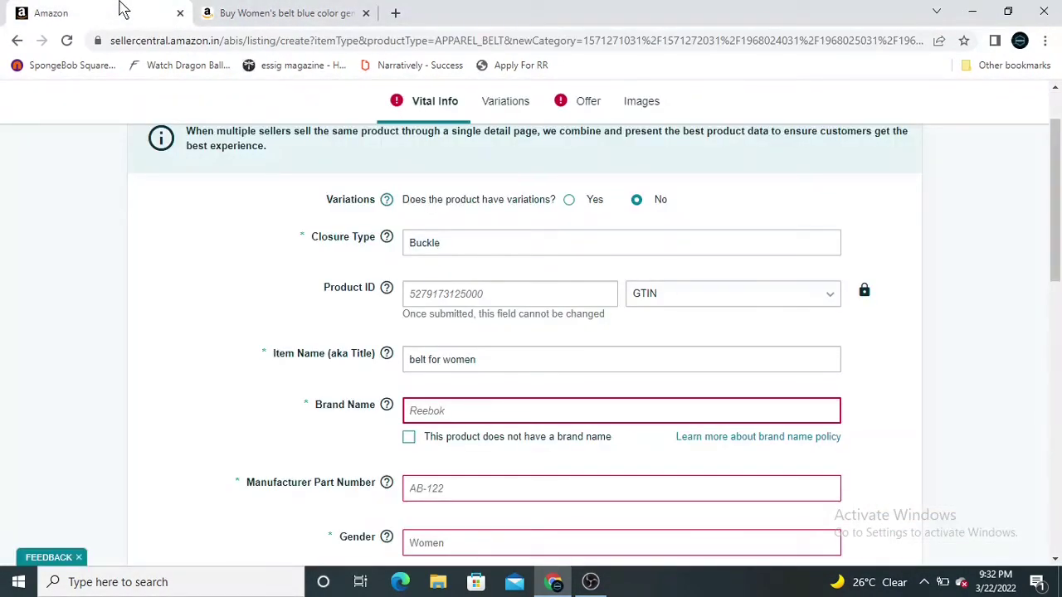
type("RMV")
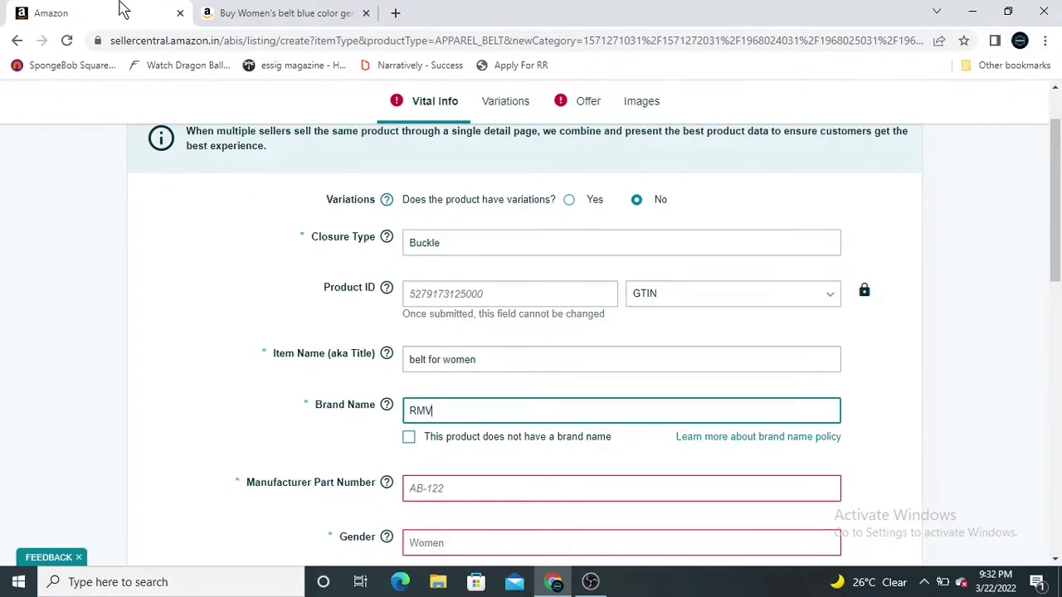
left_click(273, 11)
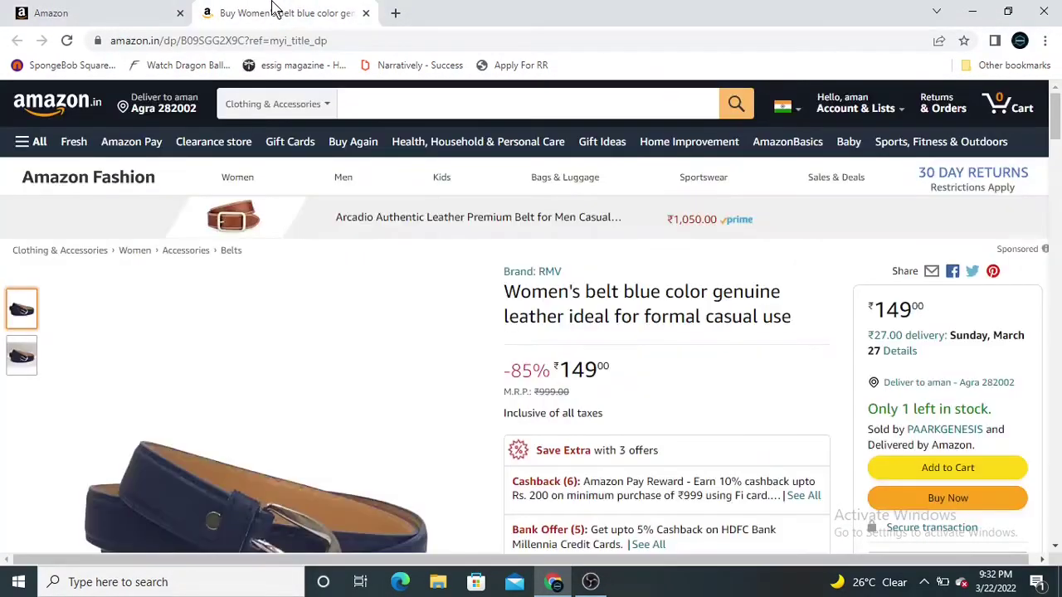
left_click(78, 8)
Step: Set the manufacturer part number to pg11belt and the gender to Women
scroll(215, 186, "down", 2)
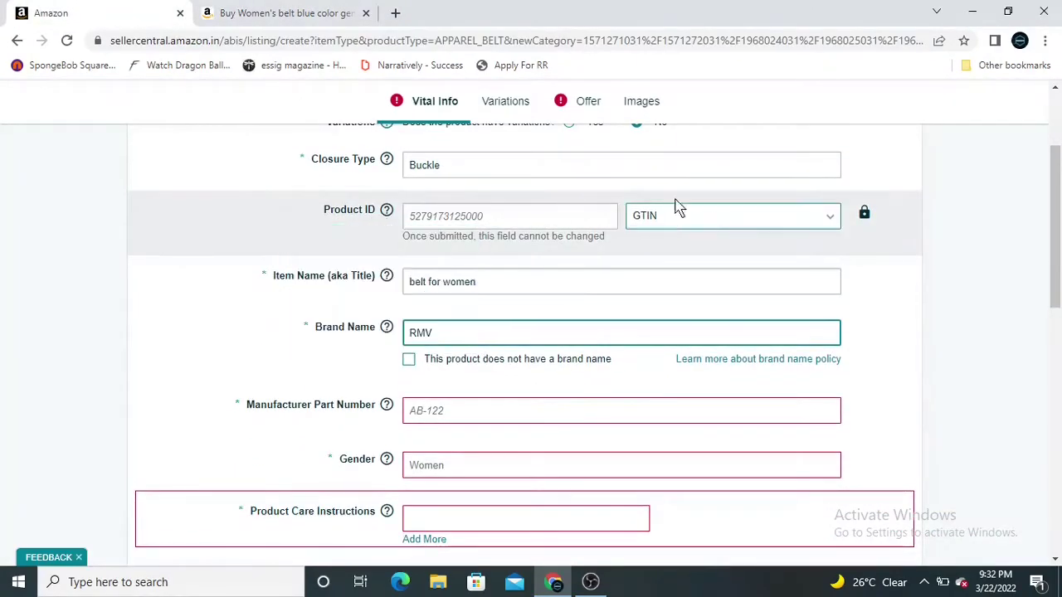
scroll(208, 288, "down", 2)
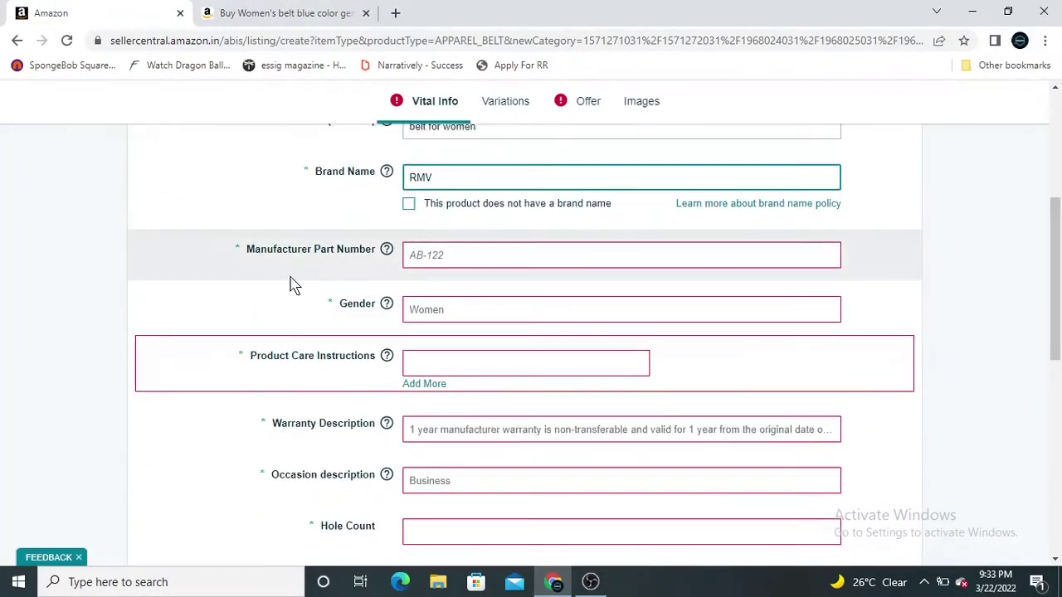
left_click(488, 257)
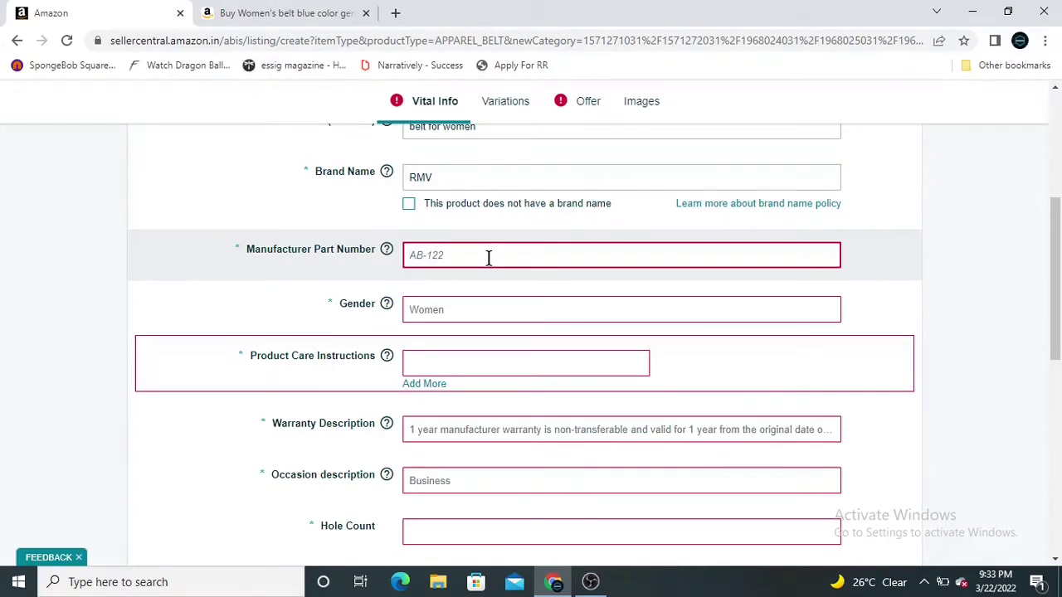
type("pg11")
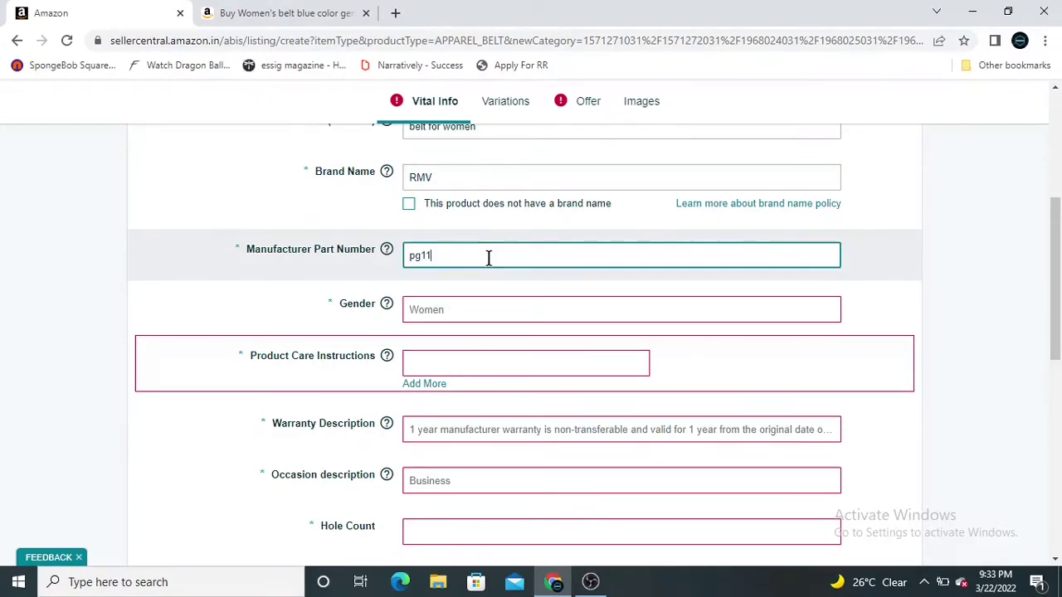
type("wo")
left_click(467, 307)
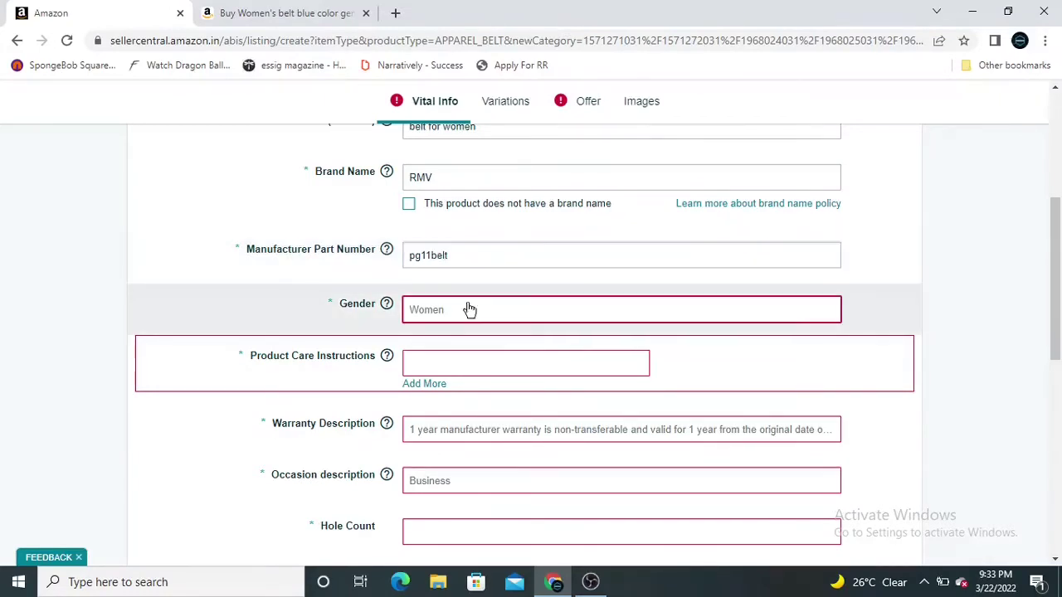
left_click(456, 364)
scroll(393, 265, "down", 1)
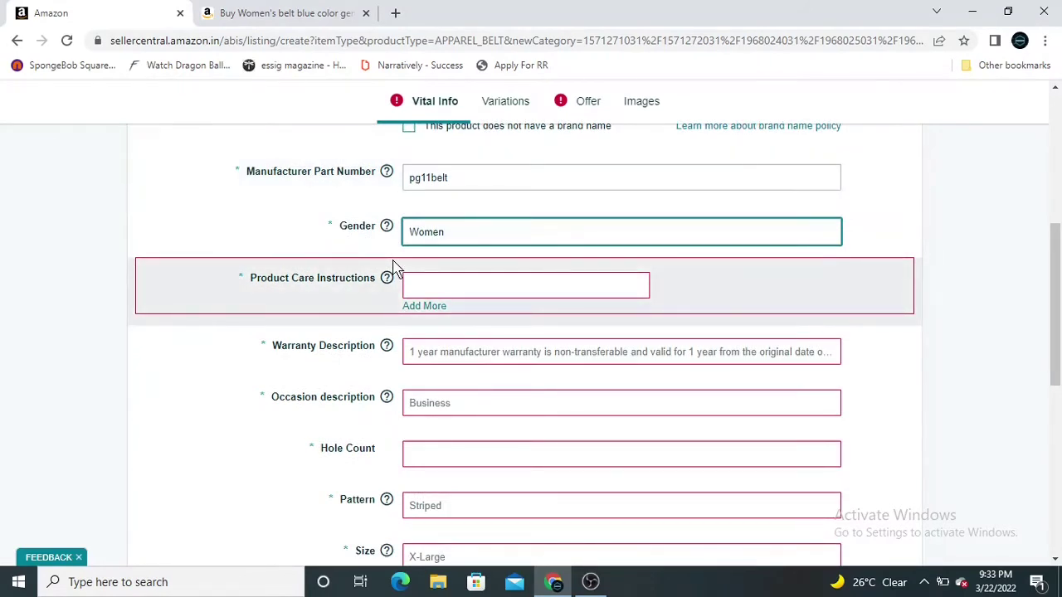
Step: Add a second product care instruction entry and set the two entries to Non Washable and Dry Clean Only
left_click(431, 307)
left_click(444, 293)
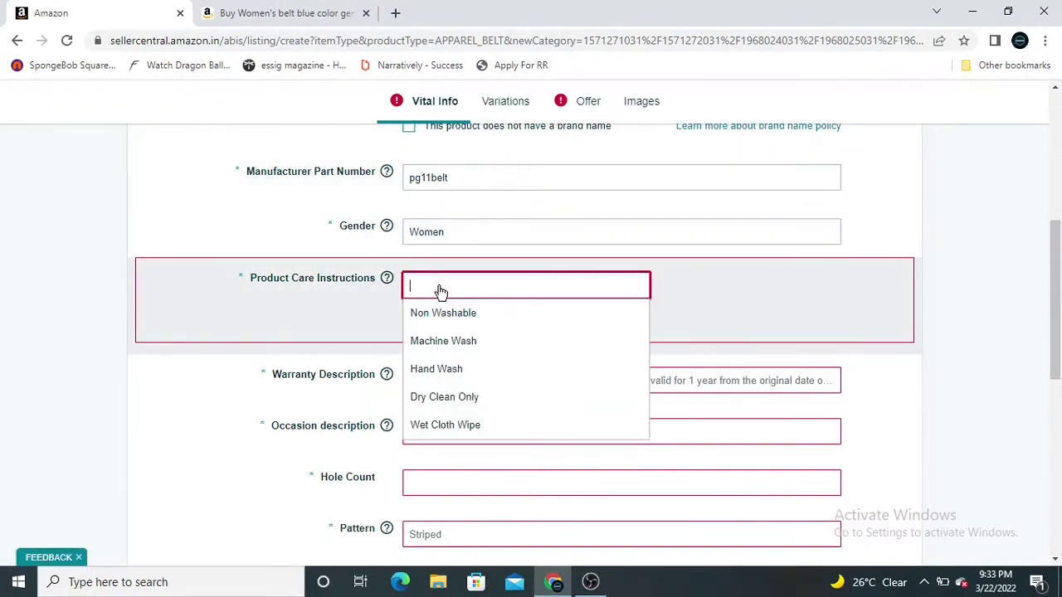
left_click(462, 312)
left_click(460, 322)
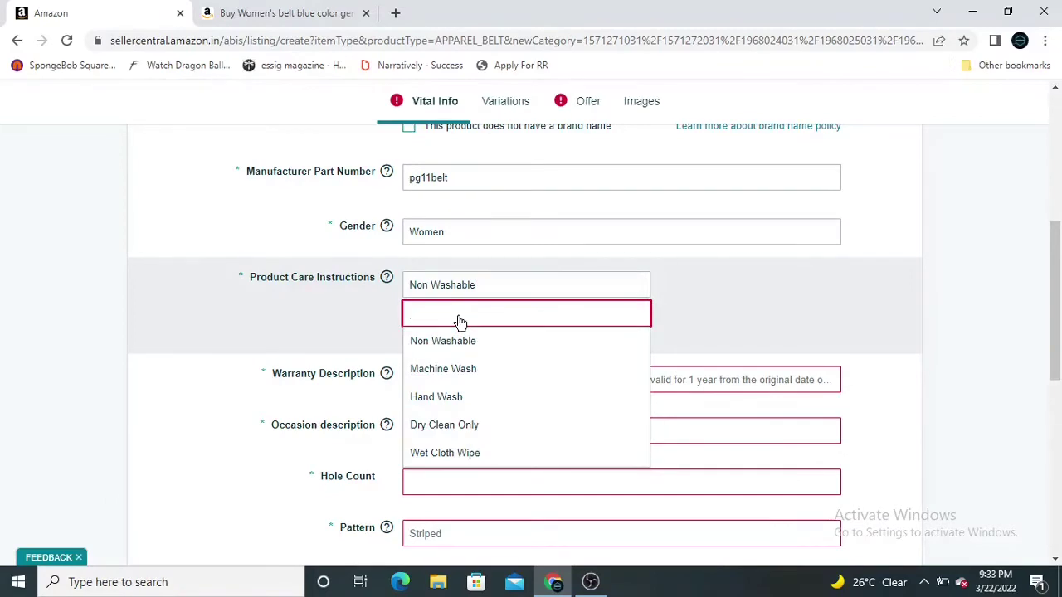
left_click(461, 428)
Step: Set the belt's warranty description to No Warranty and its occasion description to Formal
scroll(315, 344, "down", 1)
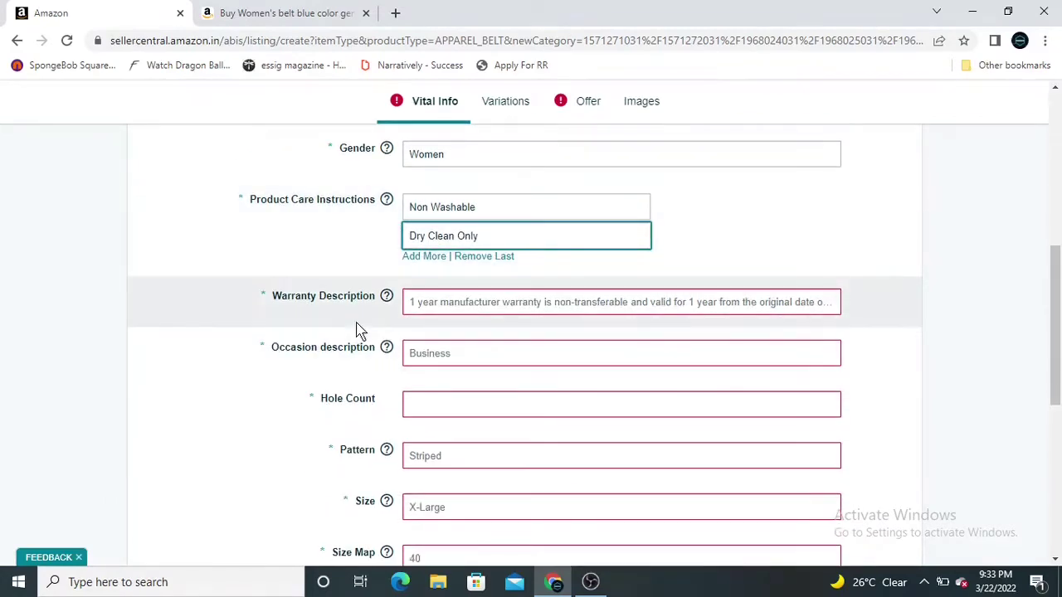
left_click(455, 303)
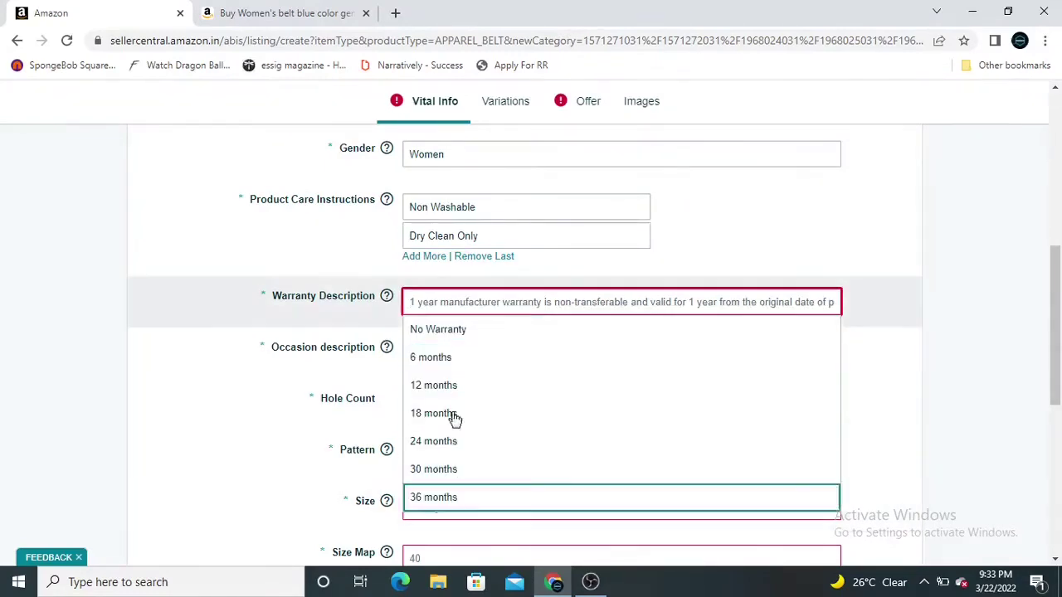
left_click(444, 332)
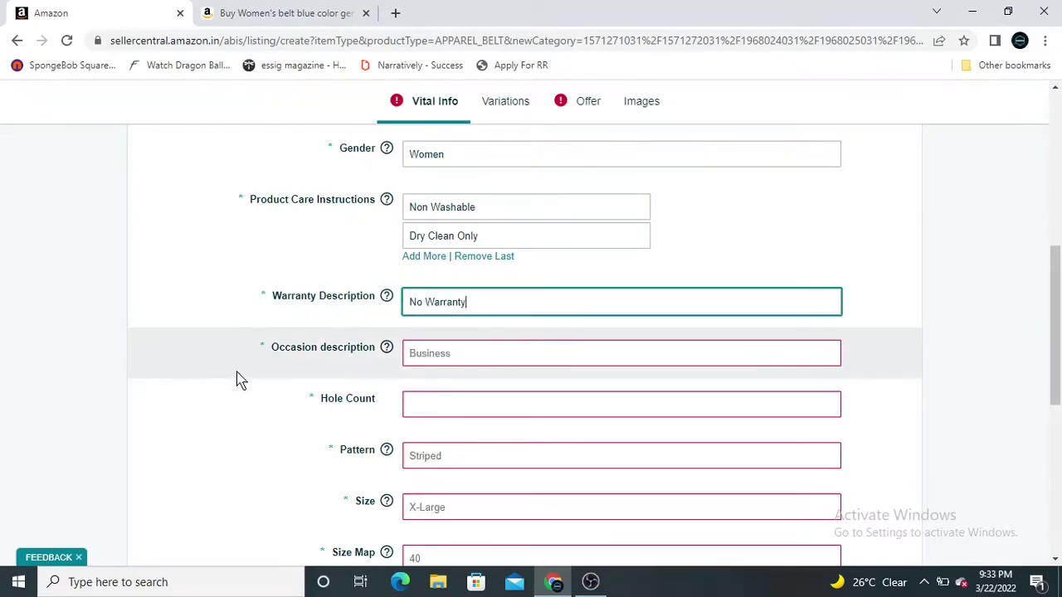
left_click(544, 354)
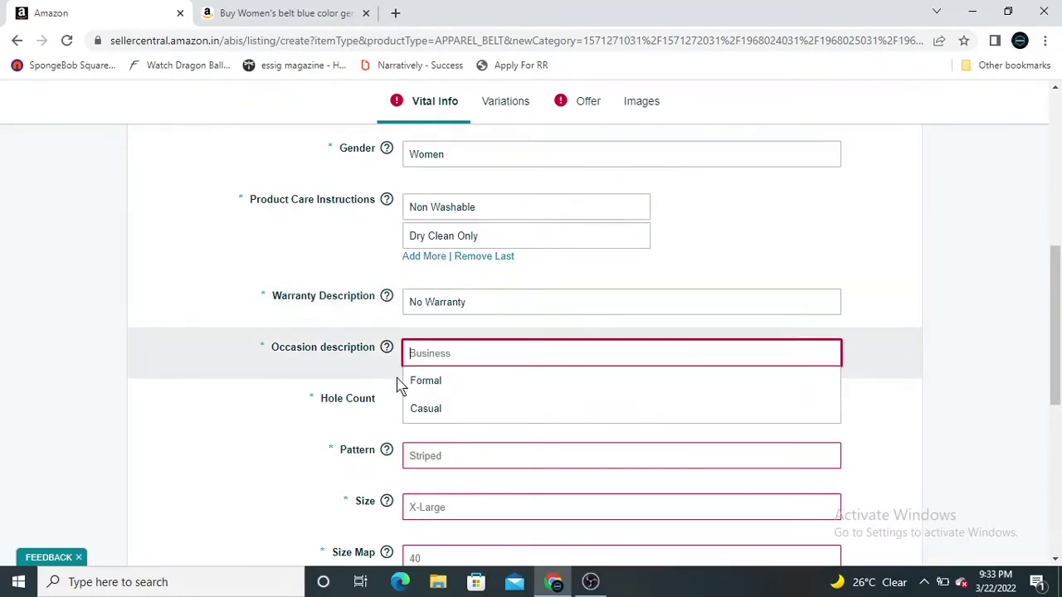
left_click(423, 380)
Step: Enter 5 as the belt's hole count and choose Checked as its pattern
left_click(442, 399)
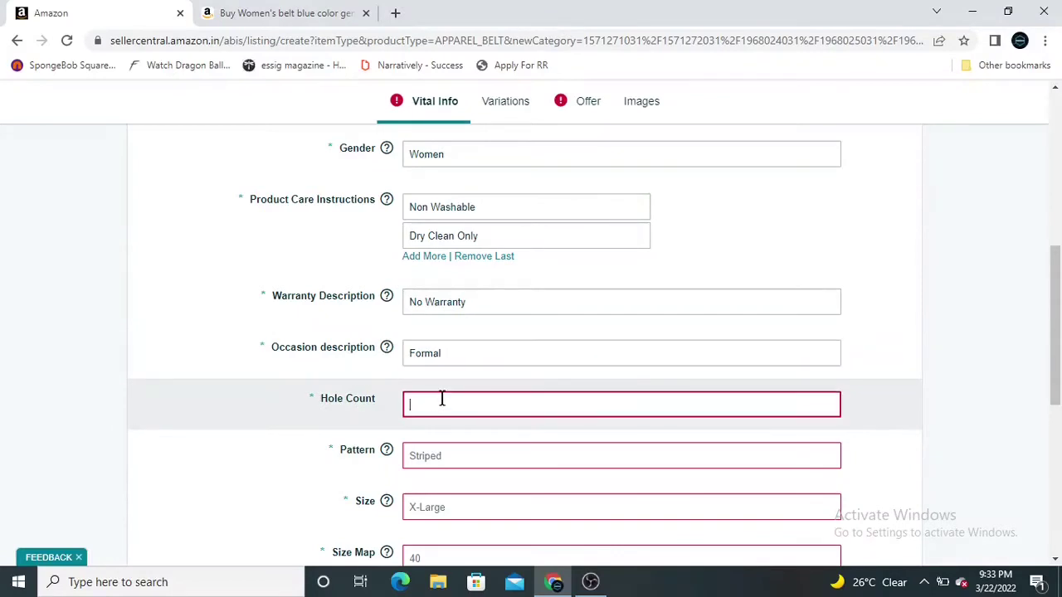
type("5")
scroll(303, 399, "down", 2)
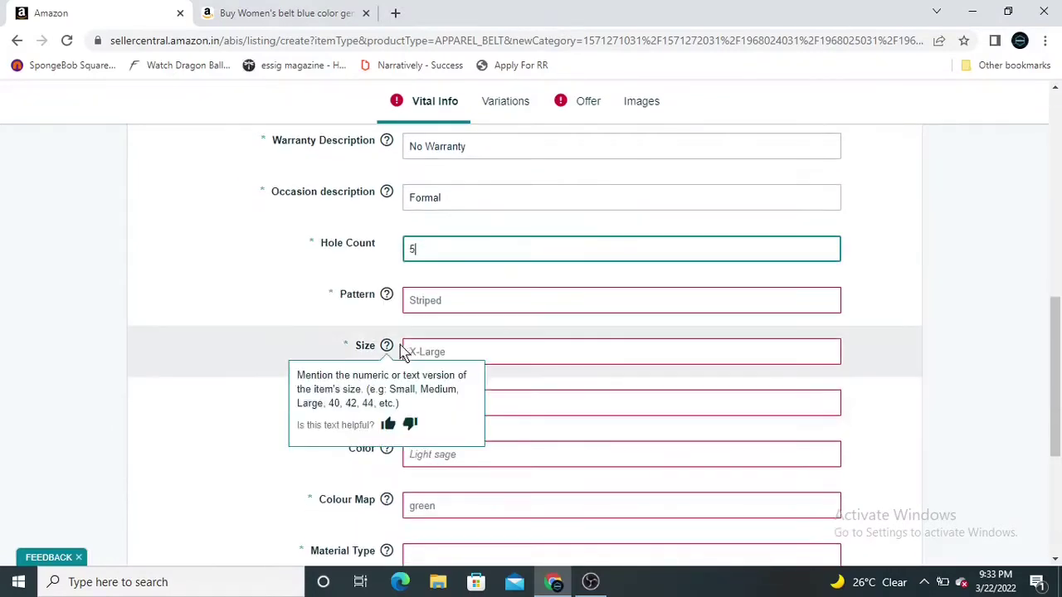
left_click(427, 305)
left_click(439, 356)
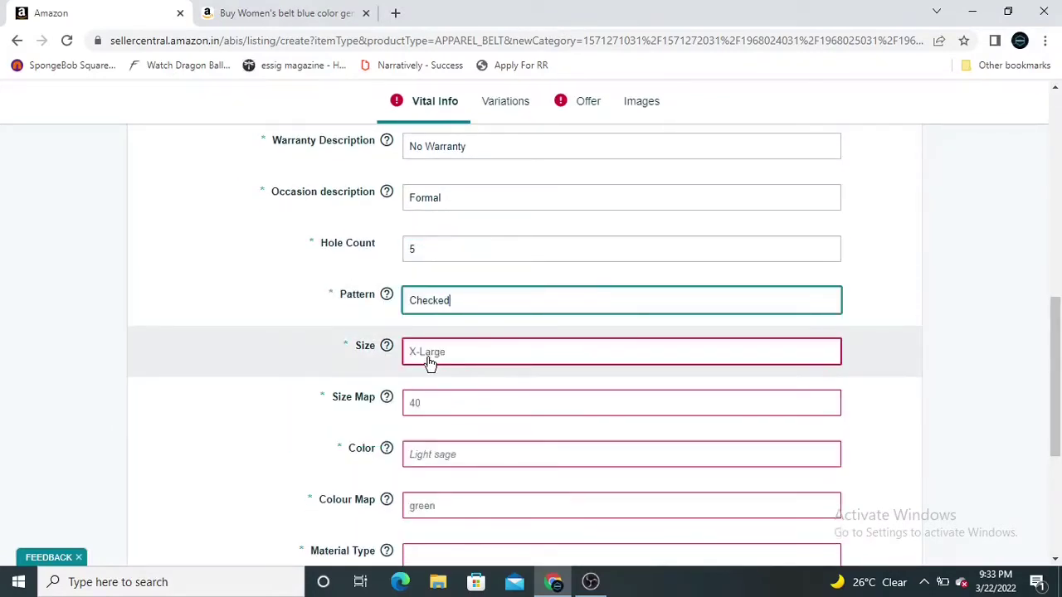
Step: Set the belt's size to Free Size and its size map to Free Size/Adjustable
left_click(430, 363)
scroll(429, 363, "down", 3)
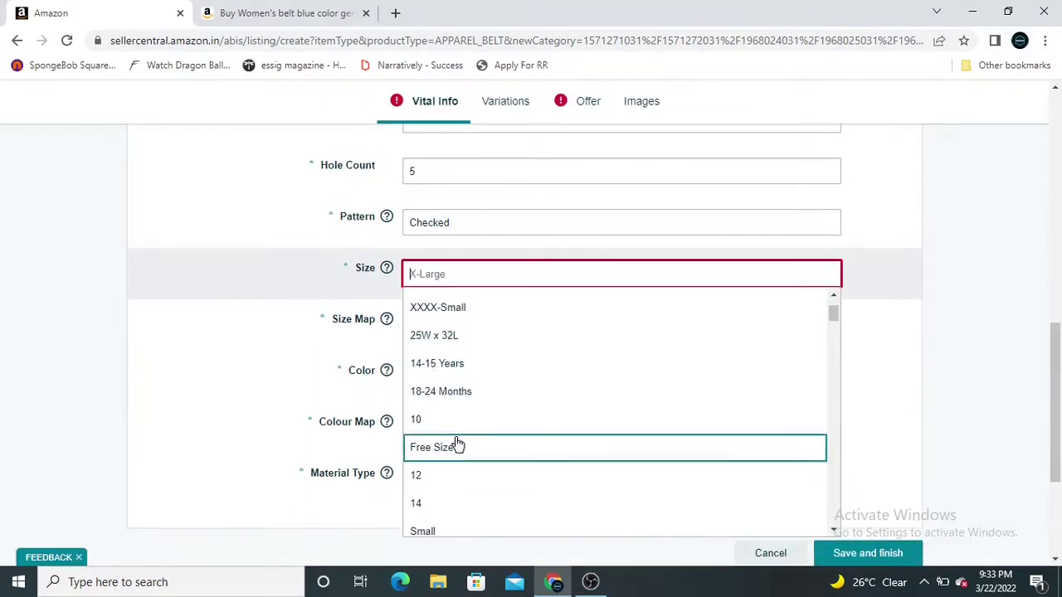
left_click(461, 464)
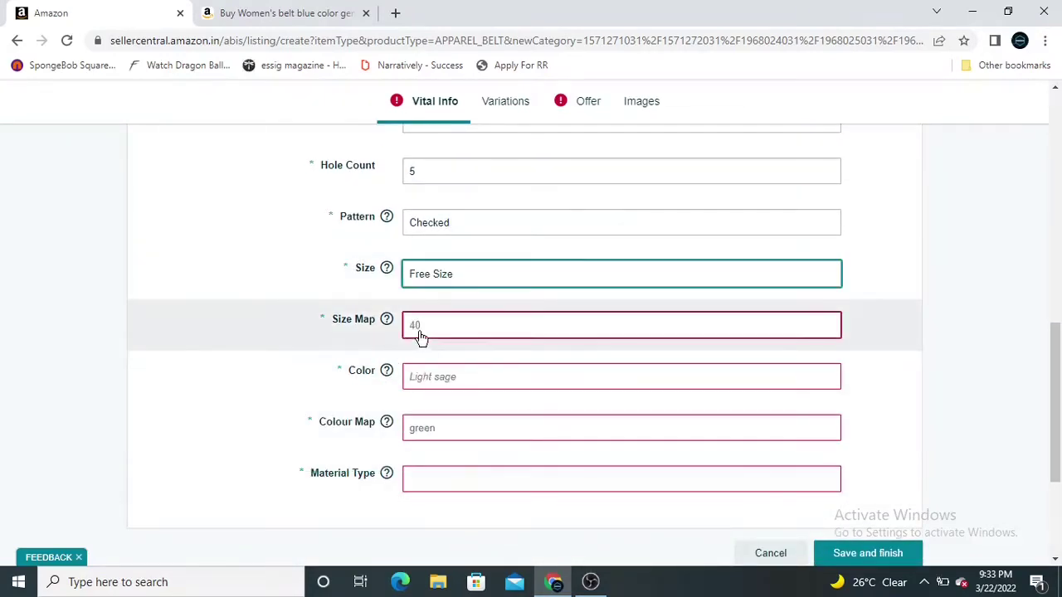
left_click(419, 332)
left_click(440, 362)
Step: Enter red as the belt's color and choose Red as its colour map
scroll(445, 356, "down", 1)
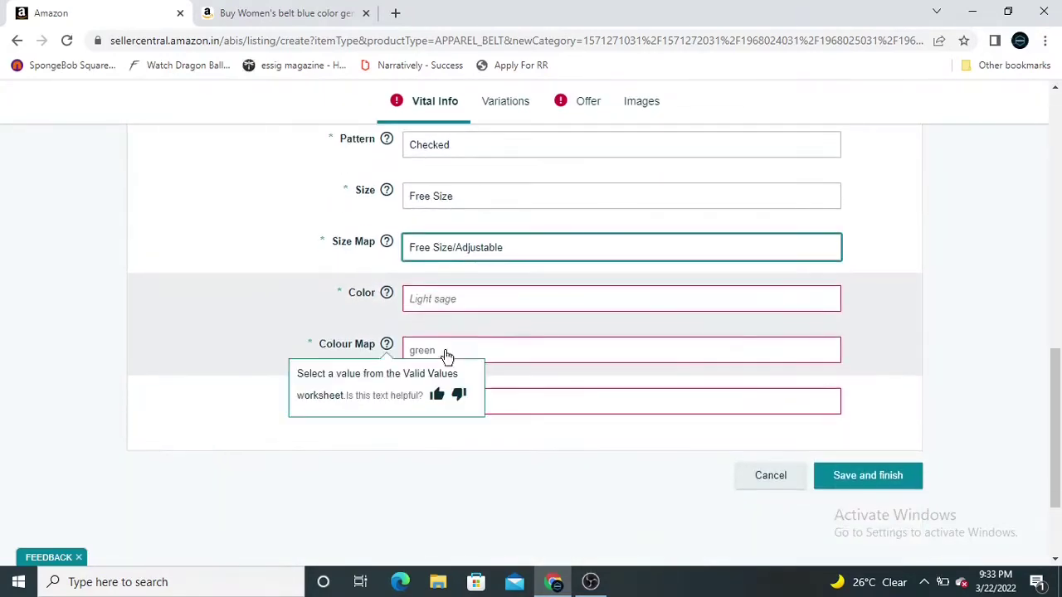
left_click(498, 295)
type("red")
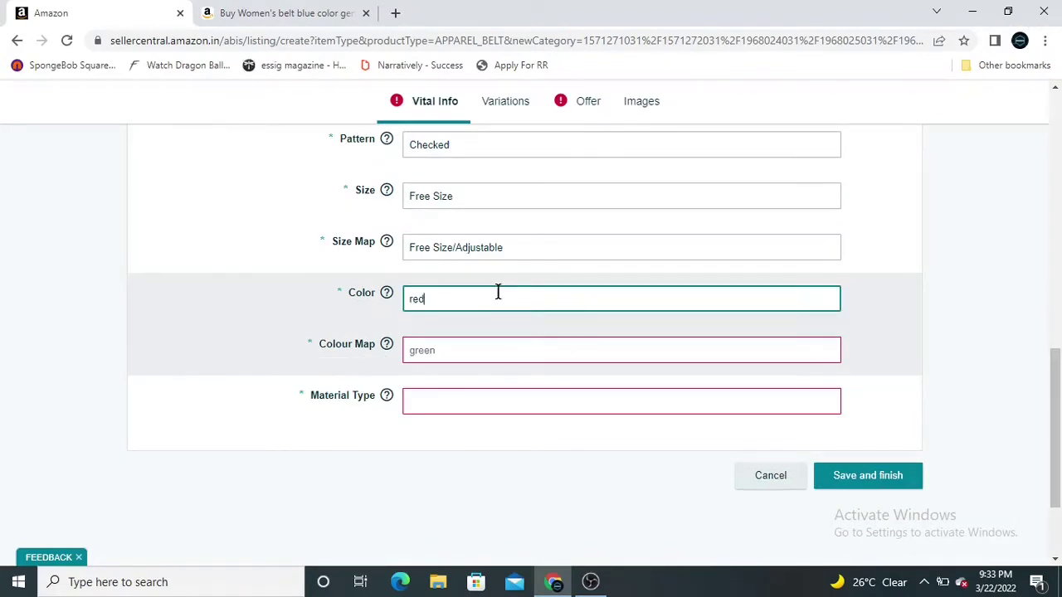
left_click(476, 351)
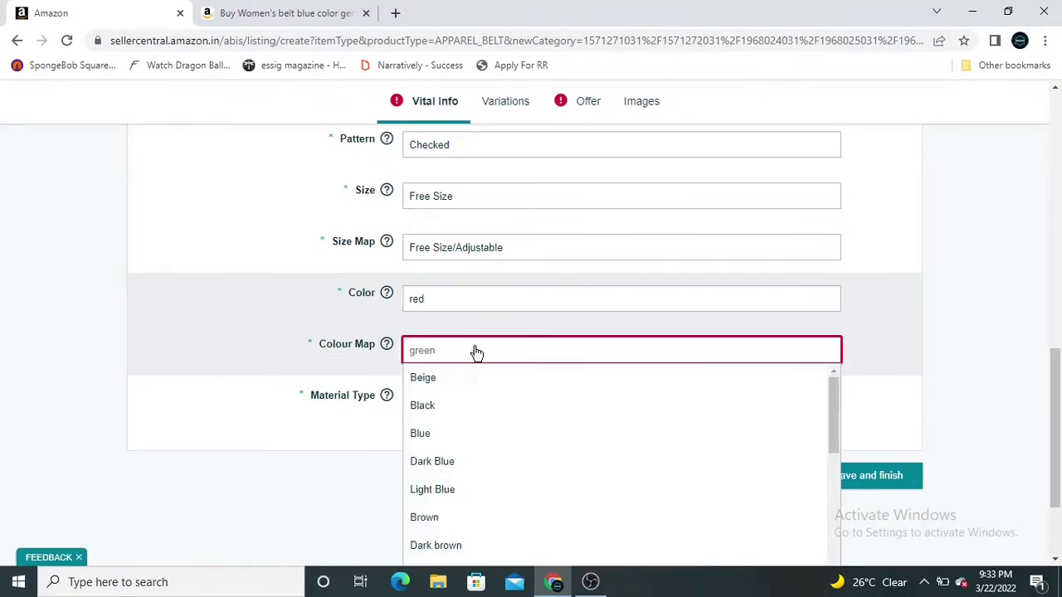
type("red")
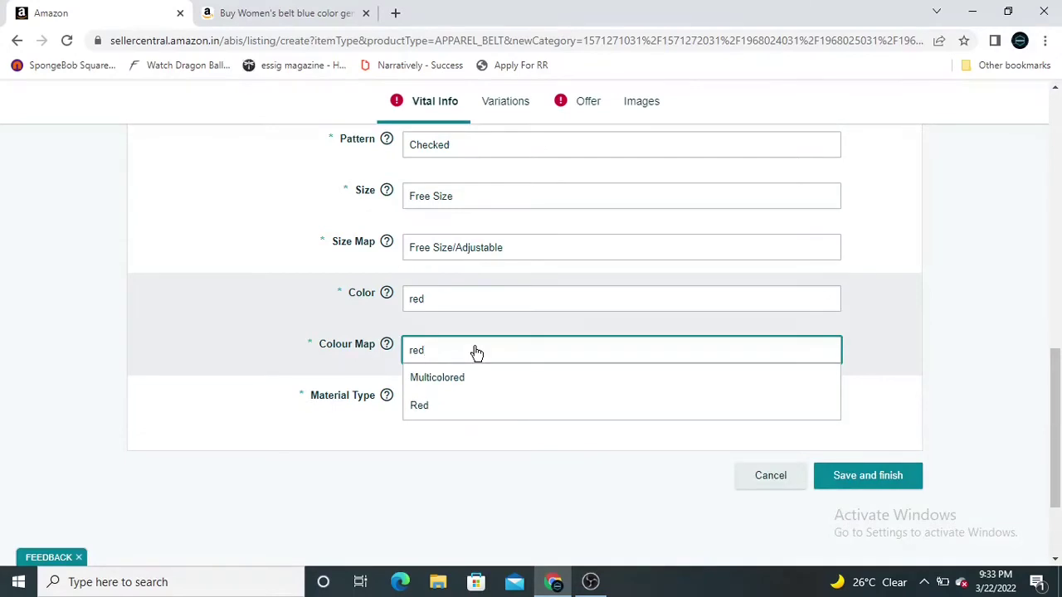
left_click(441, 406)
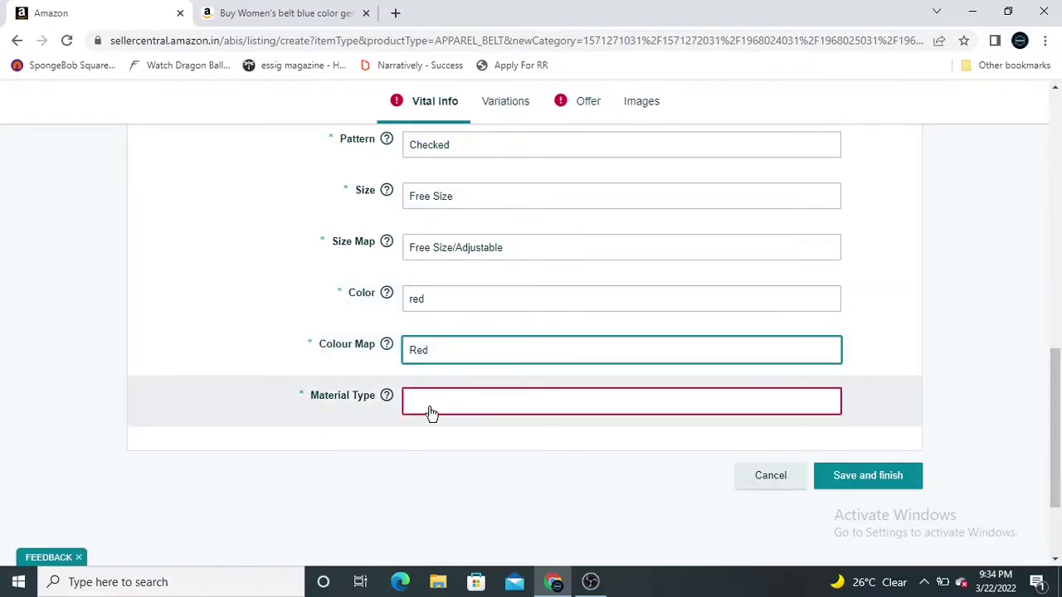
Step: Choose Genuine Leather as the belt's material type
left_click(429, 412)
scroll(449, 448, "down", 5)
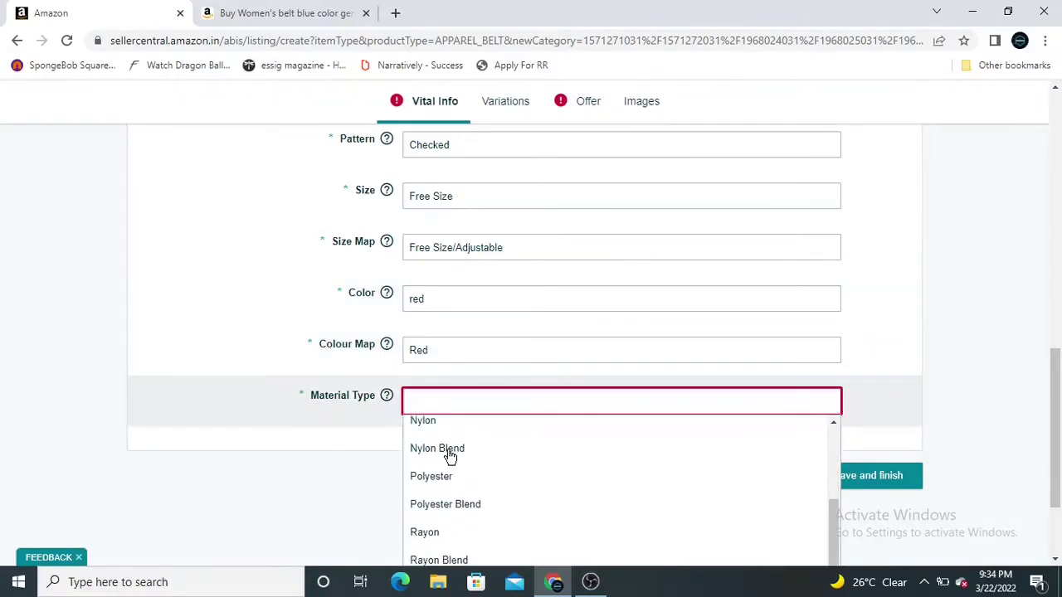
scroll(449, 457, "down", 5)
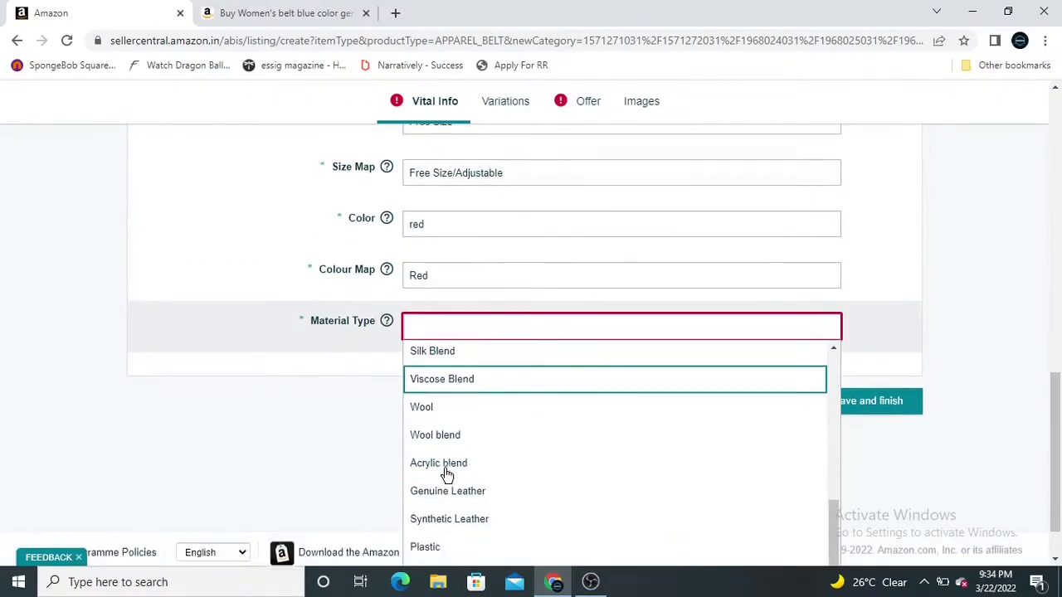
left_click(453, 490)
Step: Check the listing's variation types without choosing any, and enter redbelt as the Seller SKU in the offer details
scroll(341, 471, "up", 10)
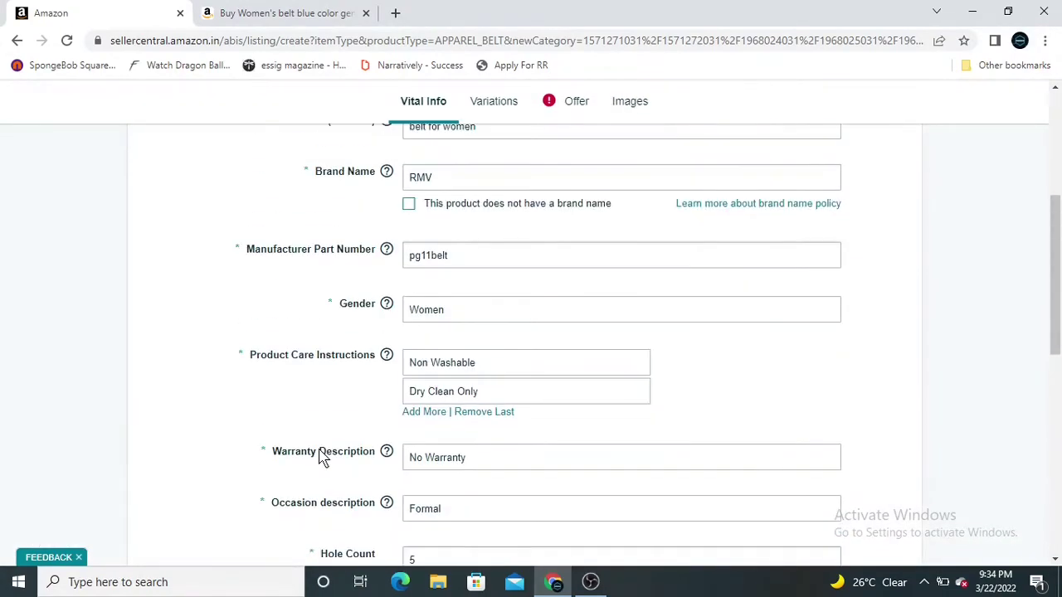
left_click(495, 103)
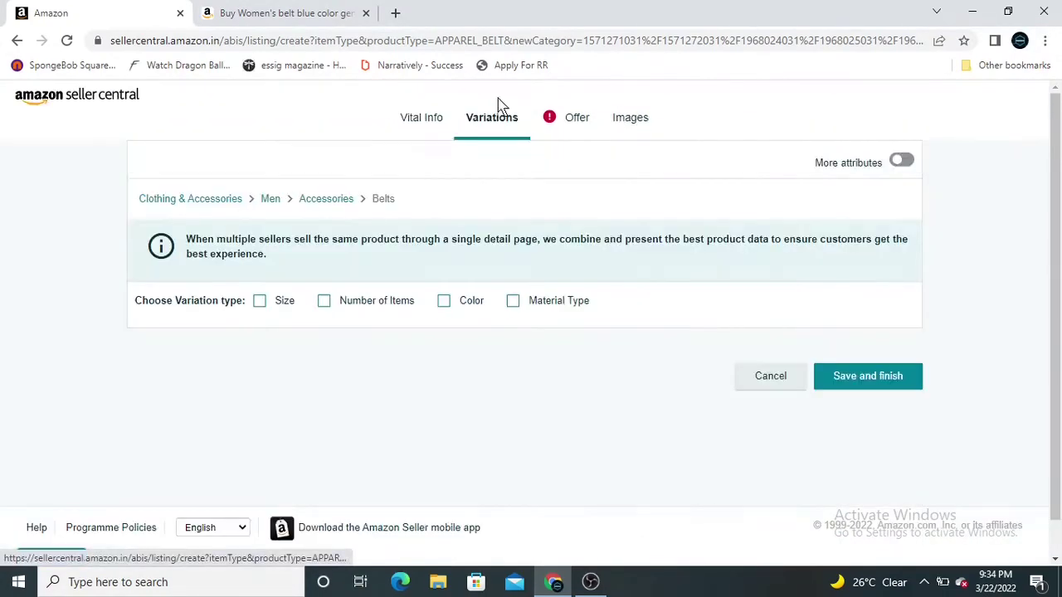
left_click(576, 120)
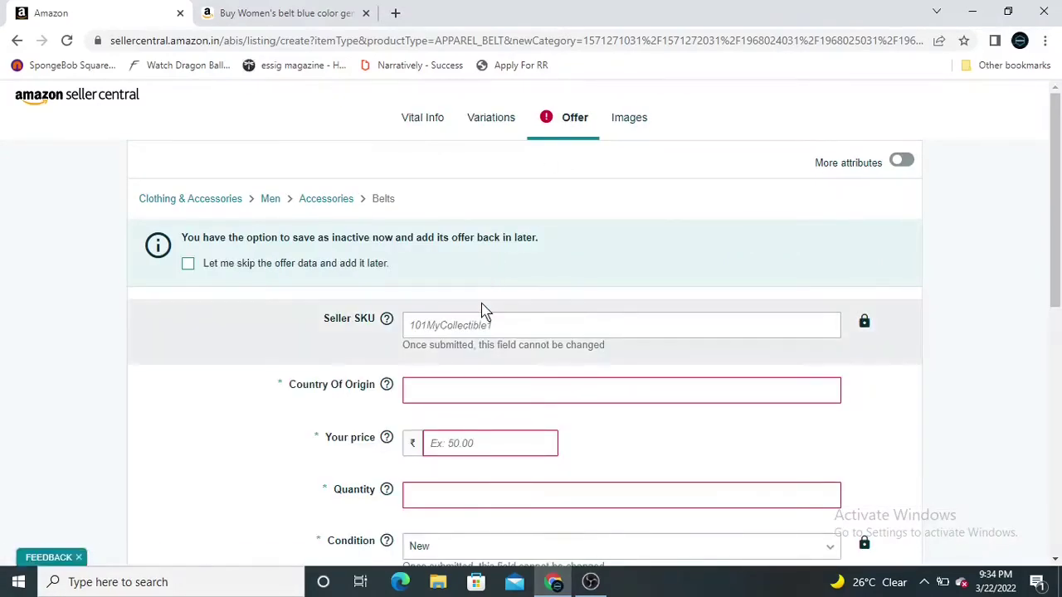
left_click(487, 329)
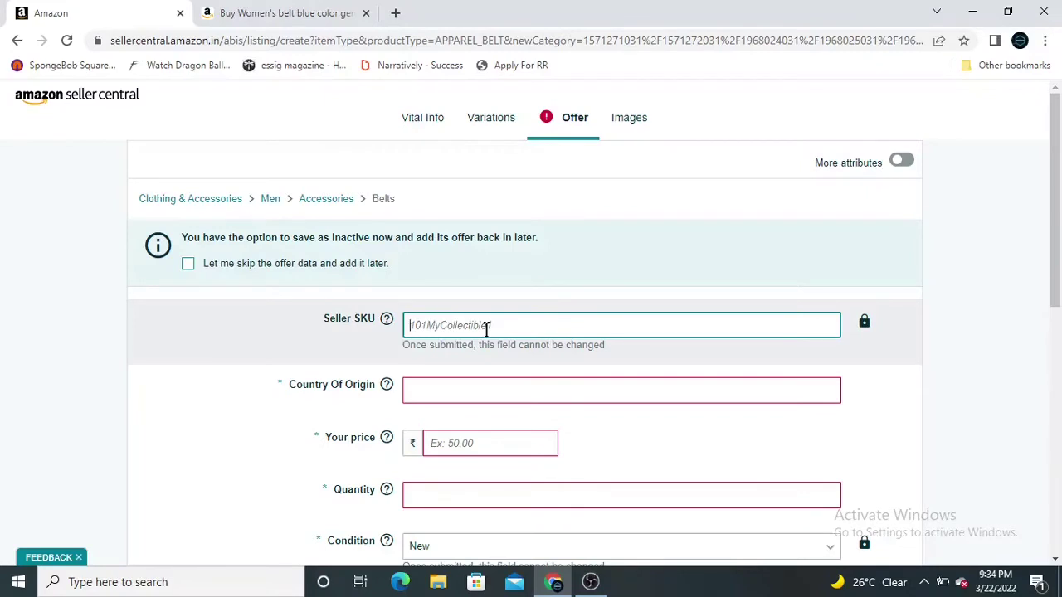
type("redbelt")
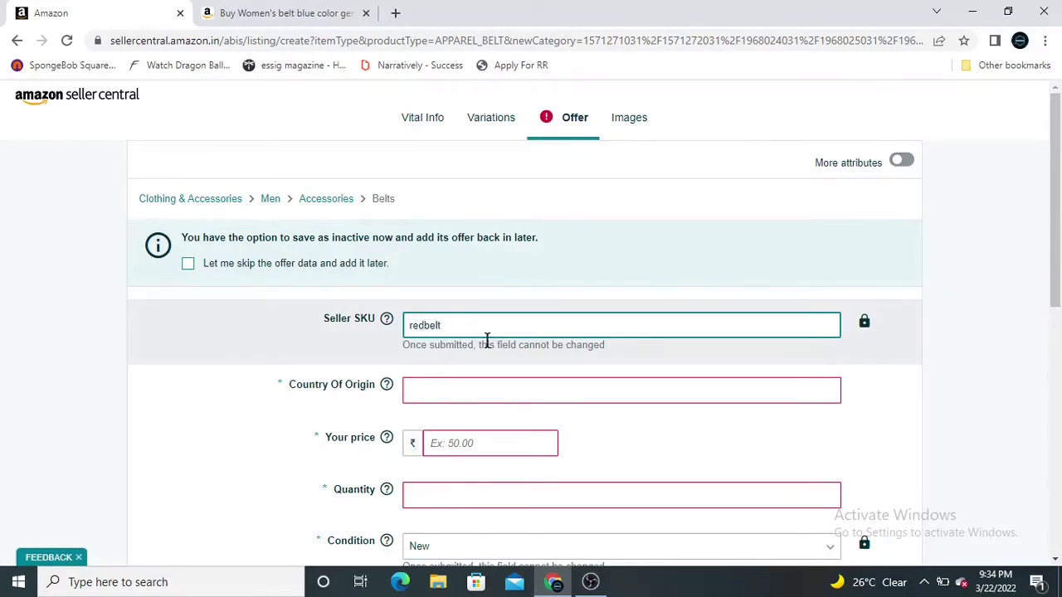
Step: Set the offer's country of origin to India and its selling price to ₹149
scroll(465, 357, "down", 2)
left_click(446, 209)
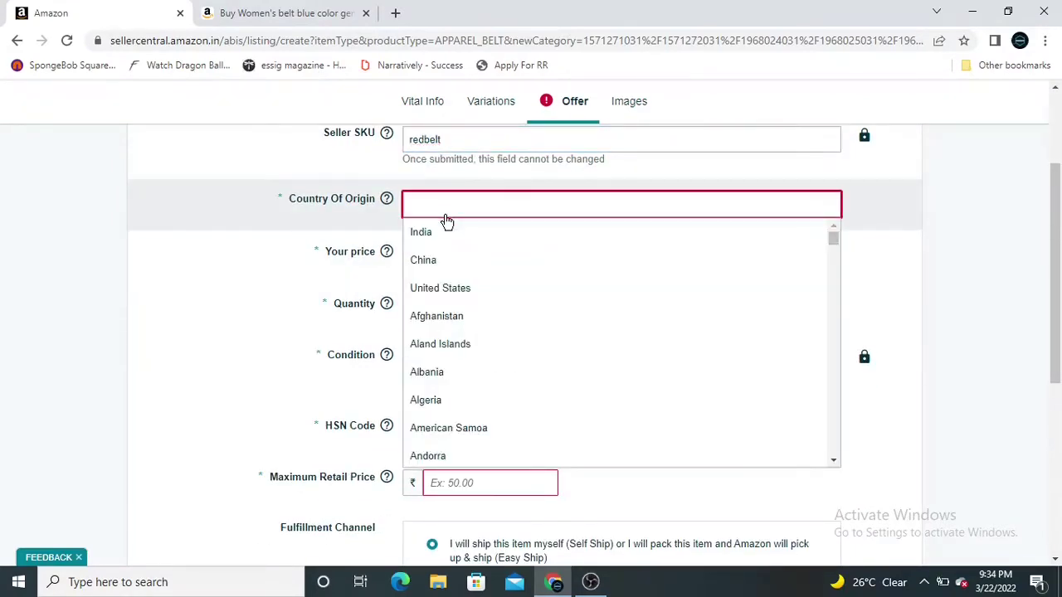
left_click(447, 236)
left_click(451, 254)
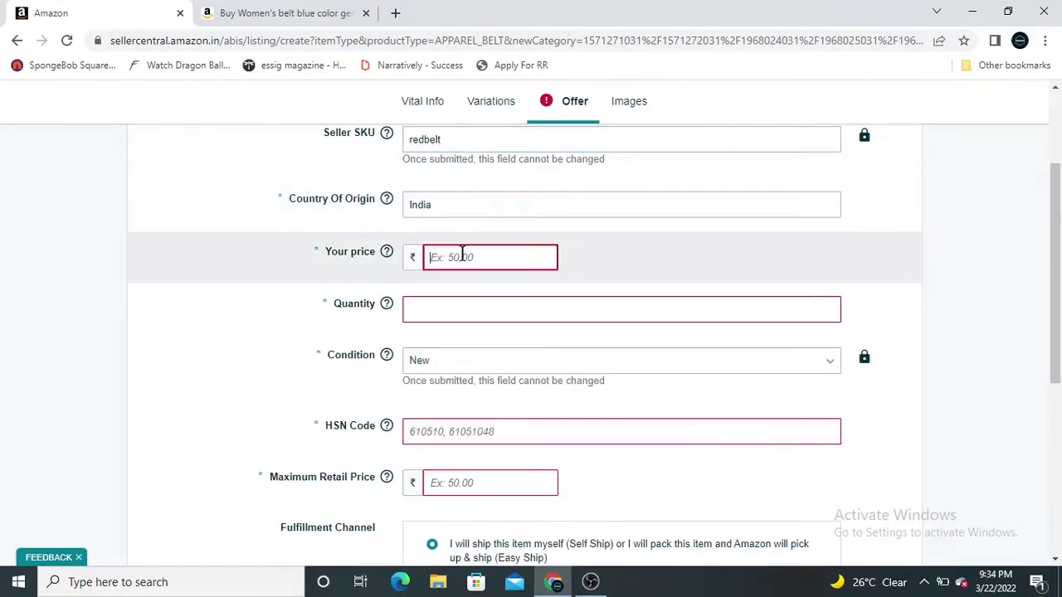
type("149")
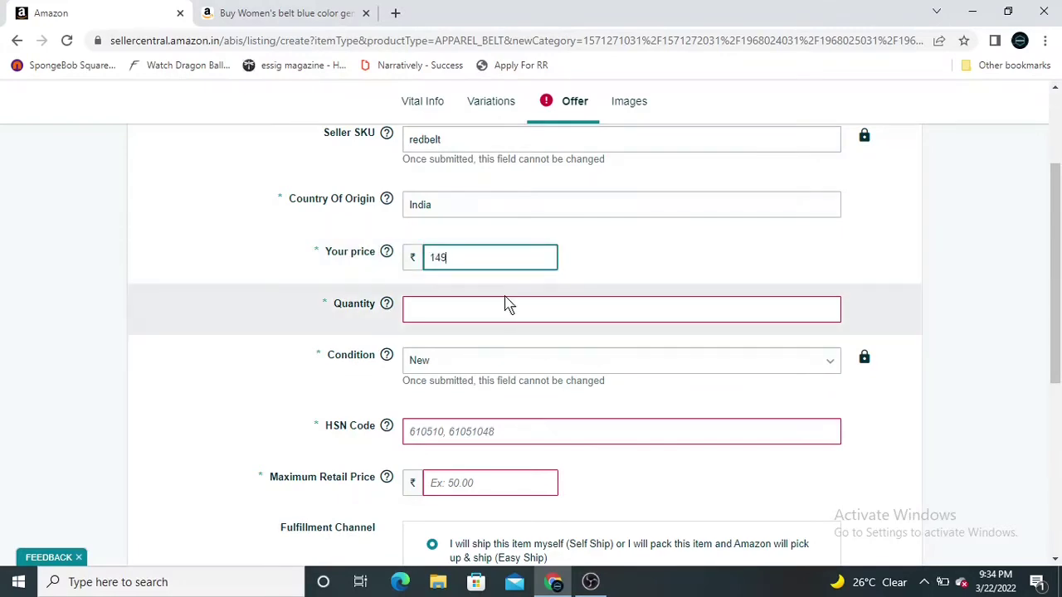
Step: Set the offer's quantity to 1 and its HSN code to 4202
left_click(506, 305)
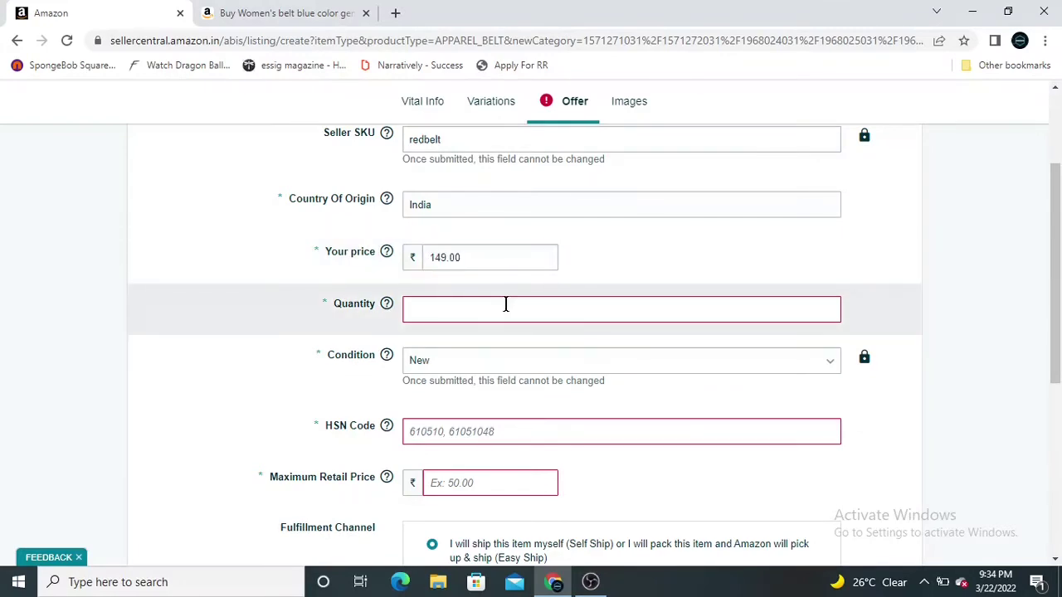
type("1")
scroll(504, 306, "down", 2)
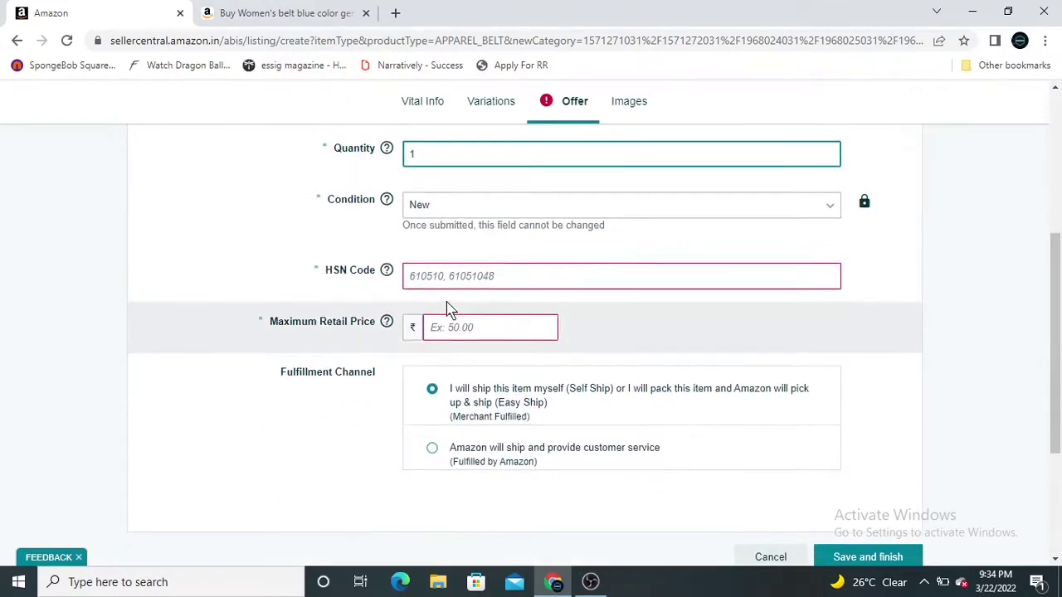
left_click(475, 279)
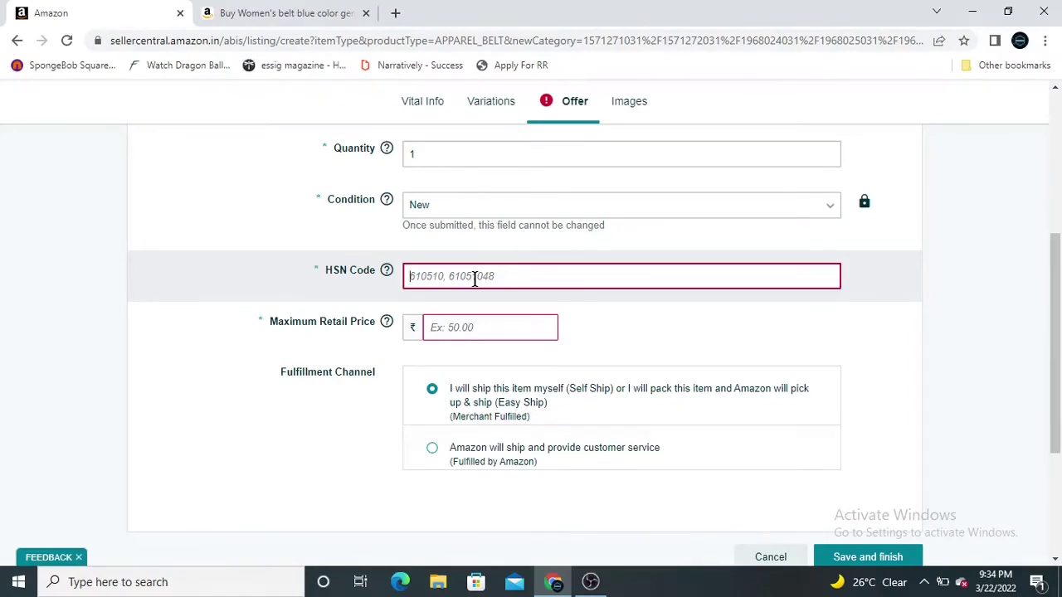
type("4202")
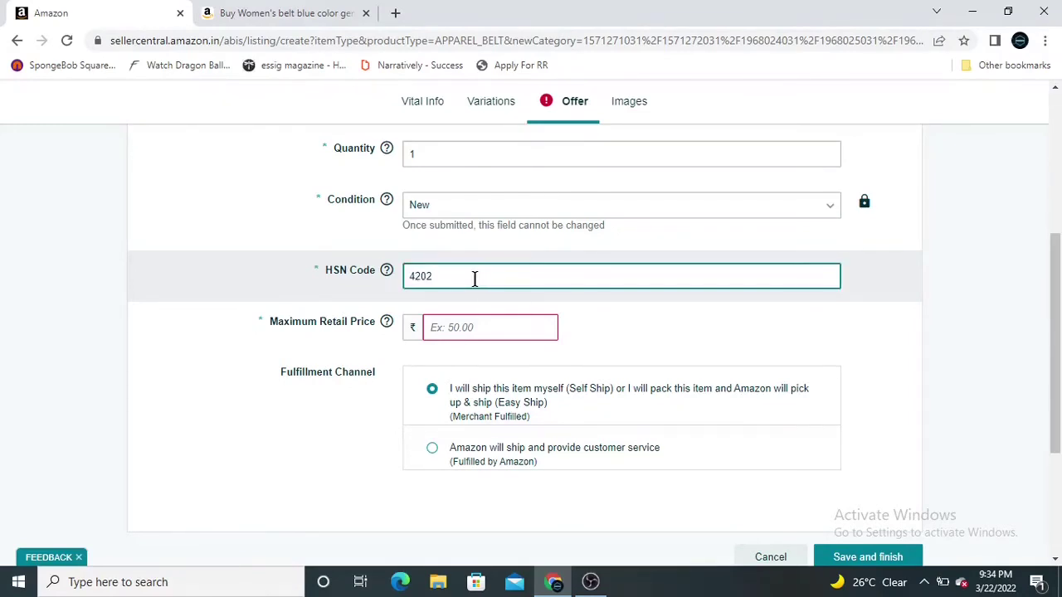
Step: Check the offer's selling price and set the maximum retail price to ₹499
left_click(466, 332)
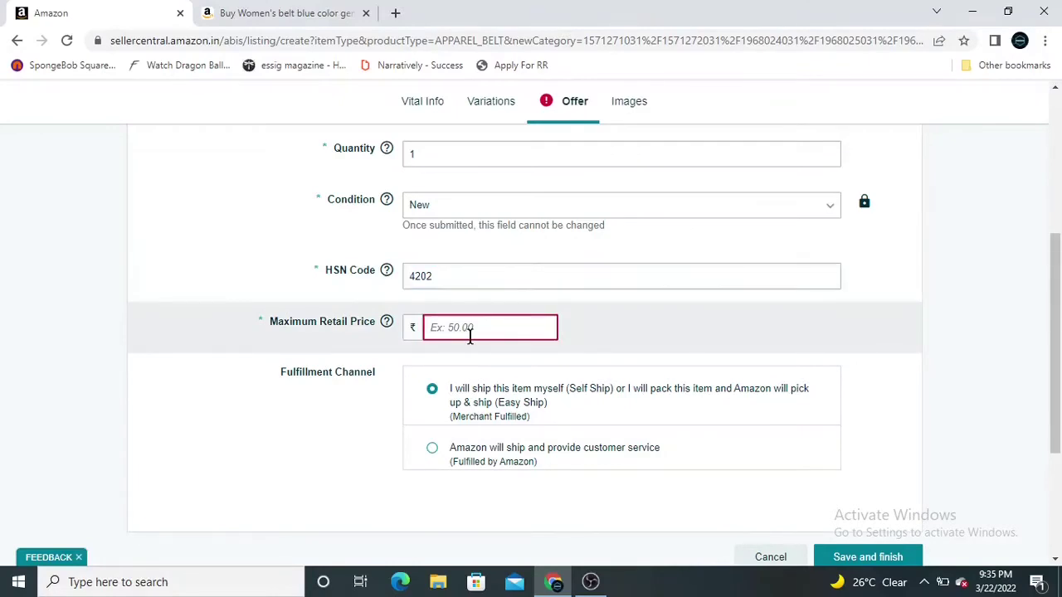
scroll(469, 335, "up", 3)
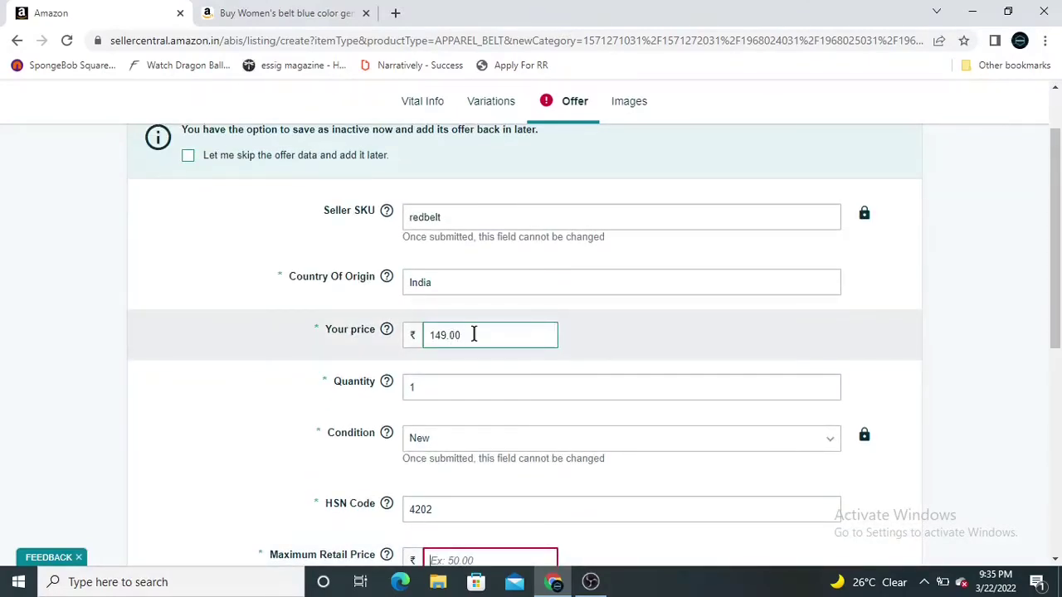
scroll(386, 344, "down", 4)
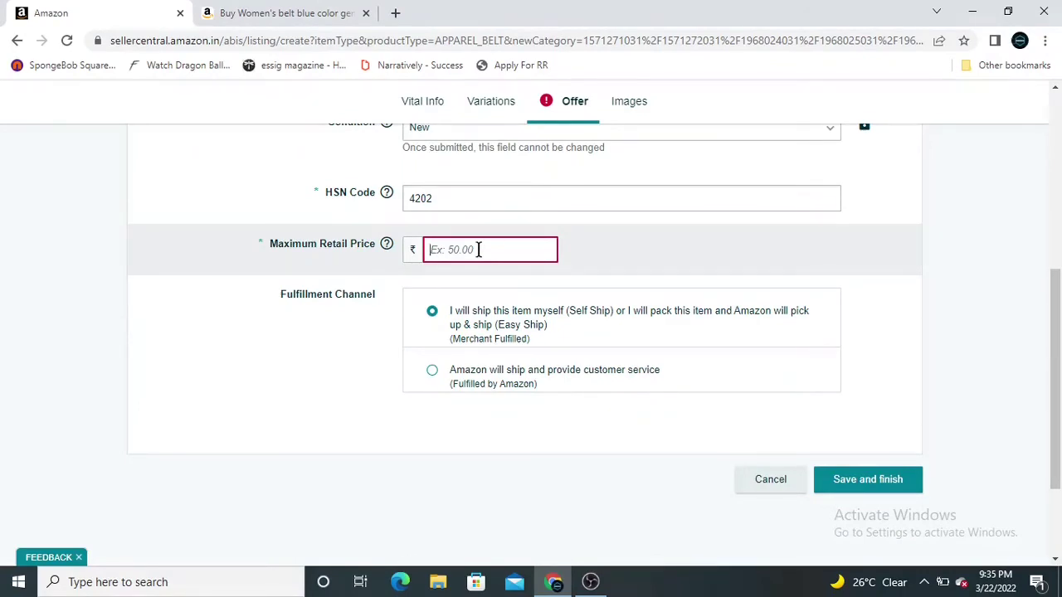
type("499")
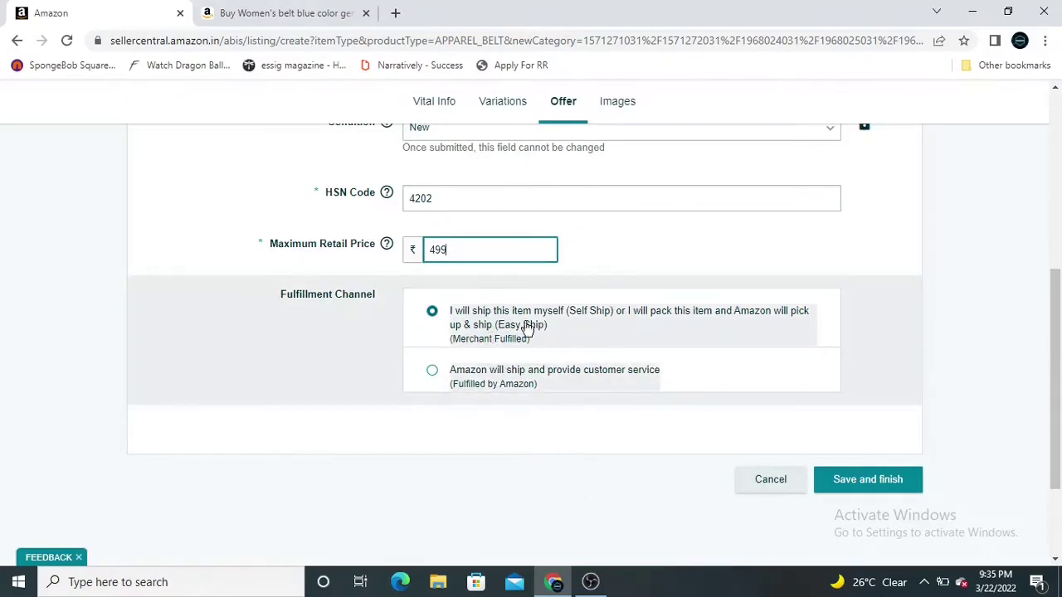
scroll(519, 332, "up", 4)
scroll(511, 368, "up", 1)
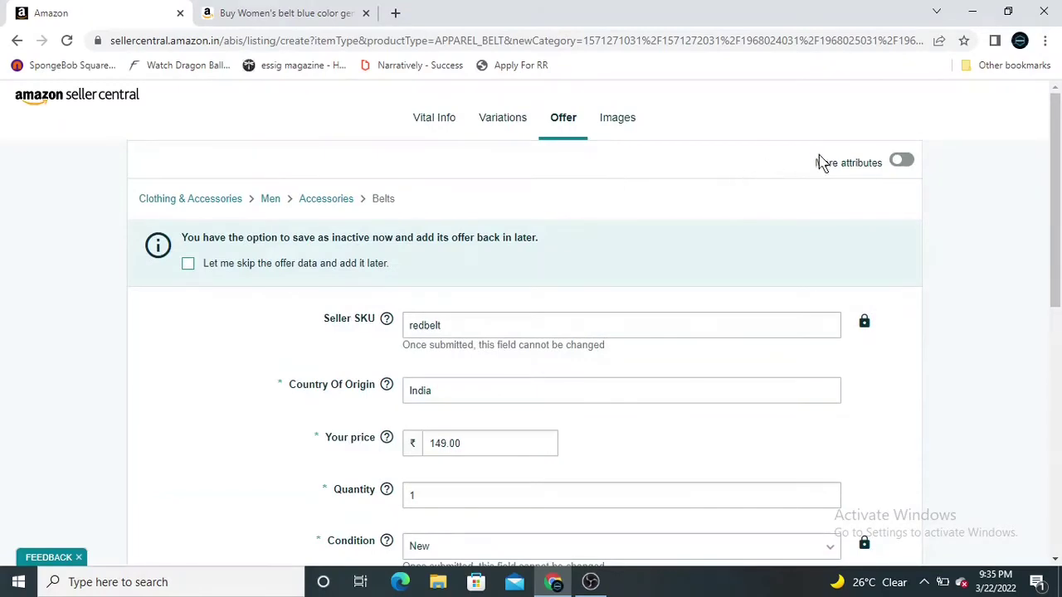
Step: Turn on the additional attributes for the listing and look through the compliance fields
left_click(902, 162)
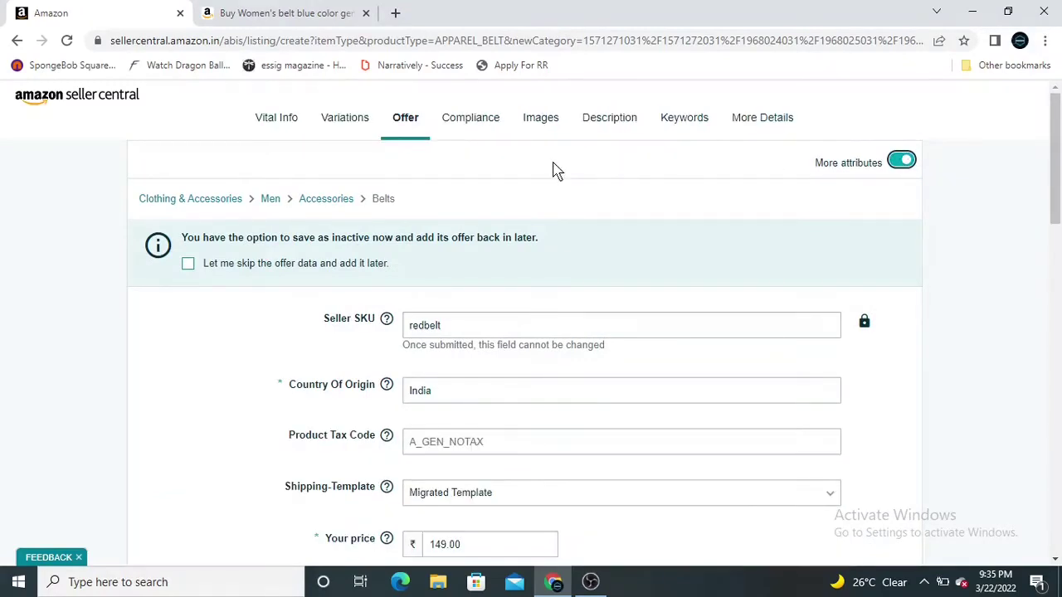
left_click(466, 126)
scroll(442, 371, "down", 3)
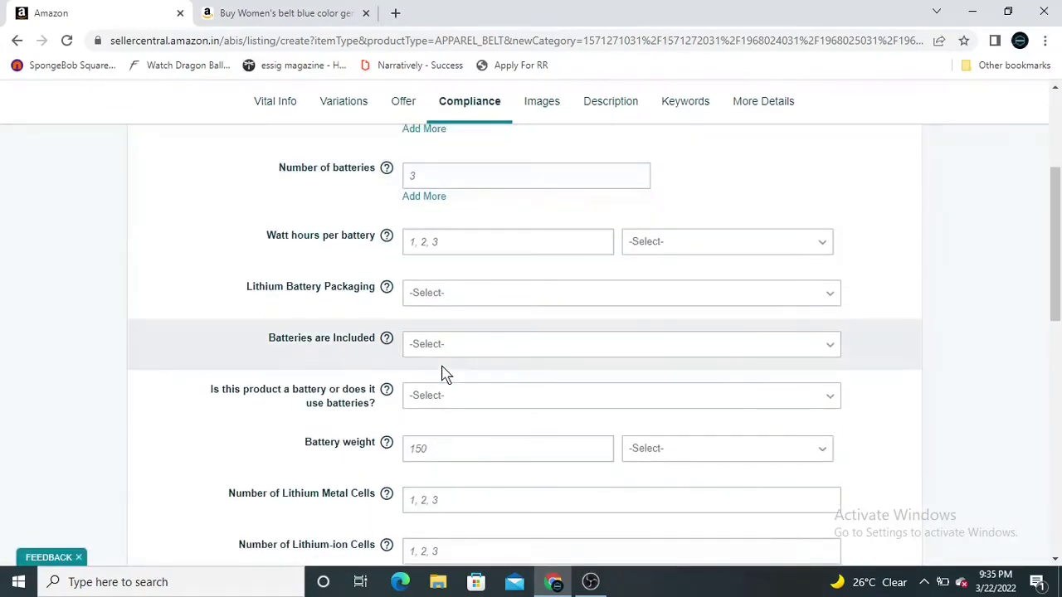
scroll(442, 371, "up", 3)
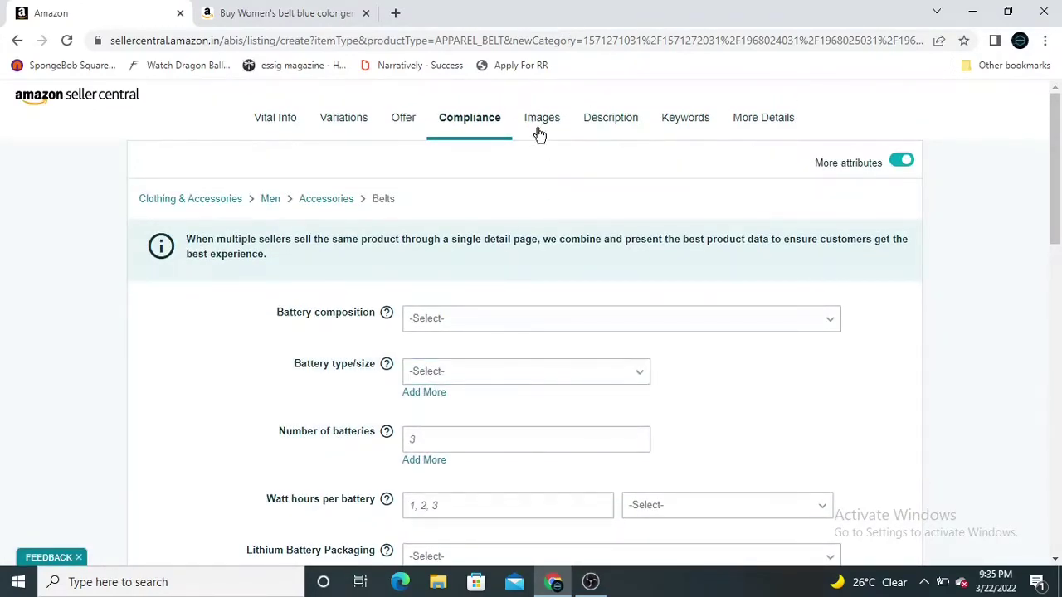
Step: Upload the red belt photo 20220116_203439 from the Downloads folder as the listing's main image
left_click(539, 133)
scroll(462, 215, "down", 2)
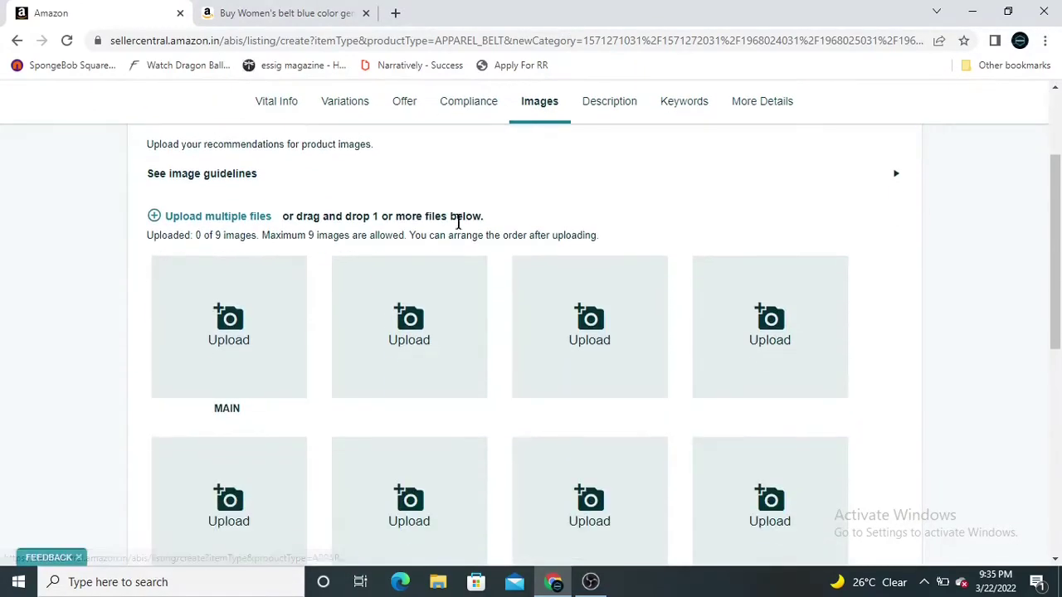
left_click(218, 338)
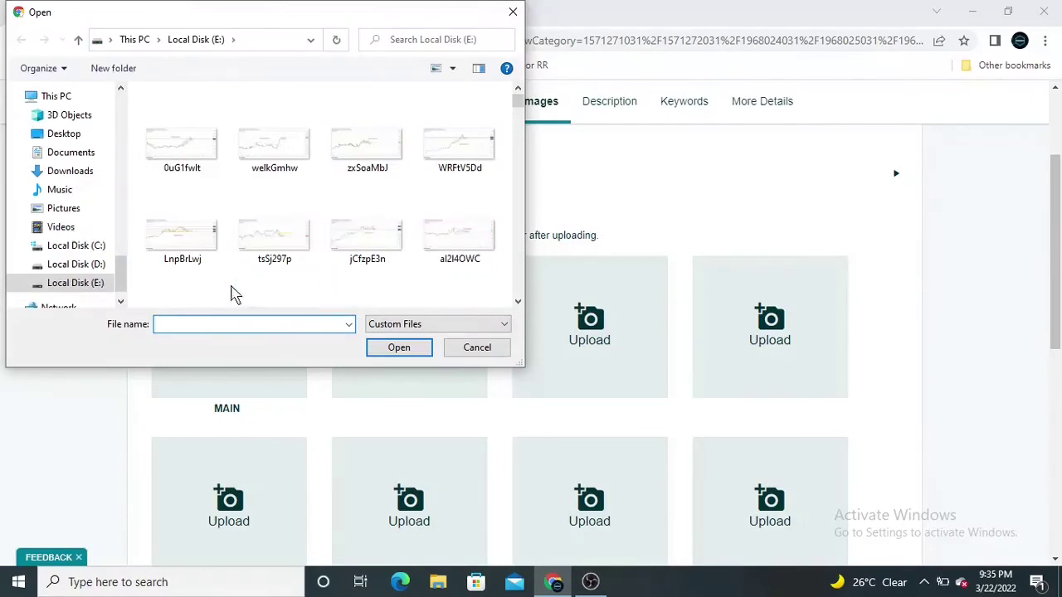
left_click(71, 174)
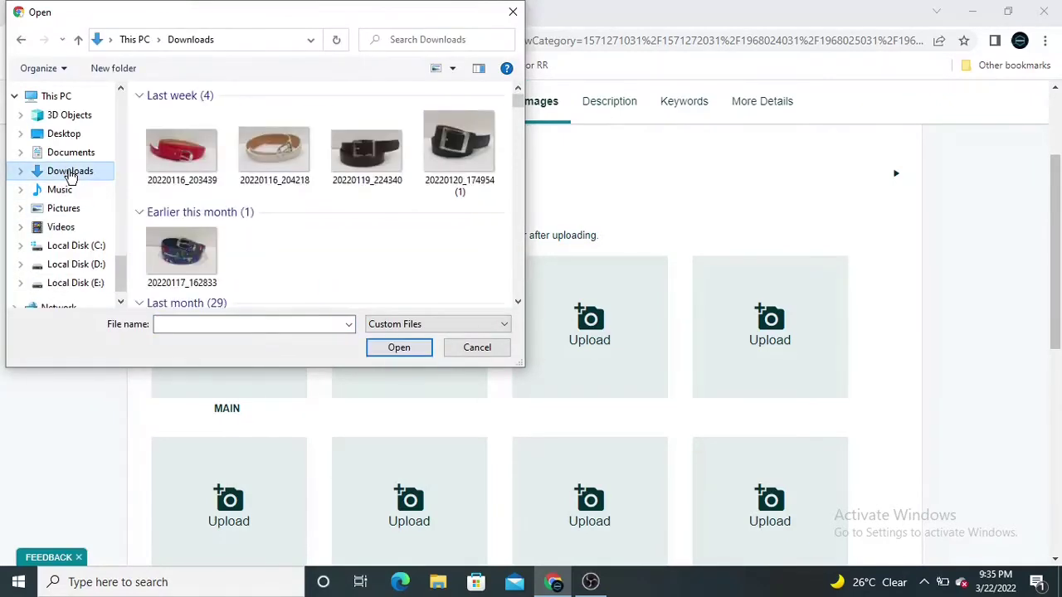
left_click(206, 176)
left_click(420, 356)
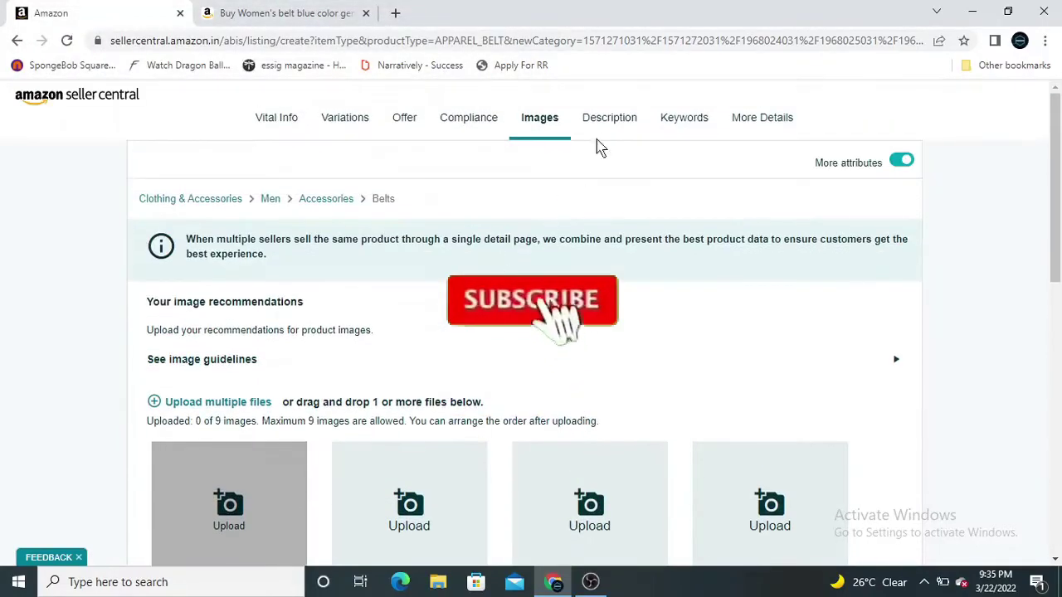
Step: Enter "leather belt for women in red color" as the product description
left_click(602, 119)
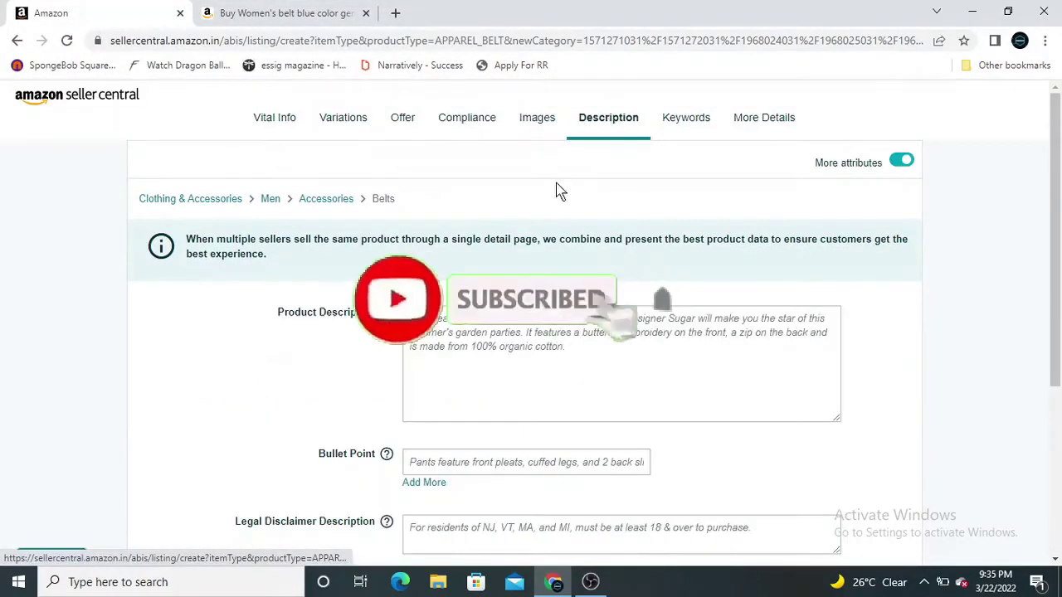
scroll(547, 199, "down", 1)
left_click(500, 225)
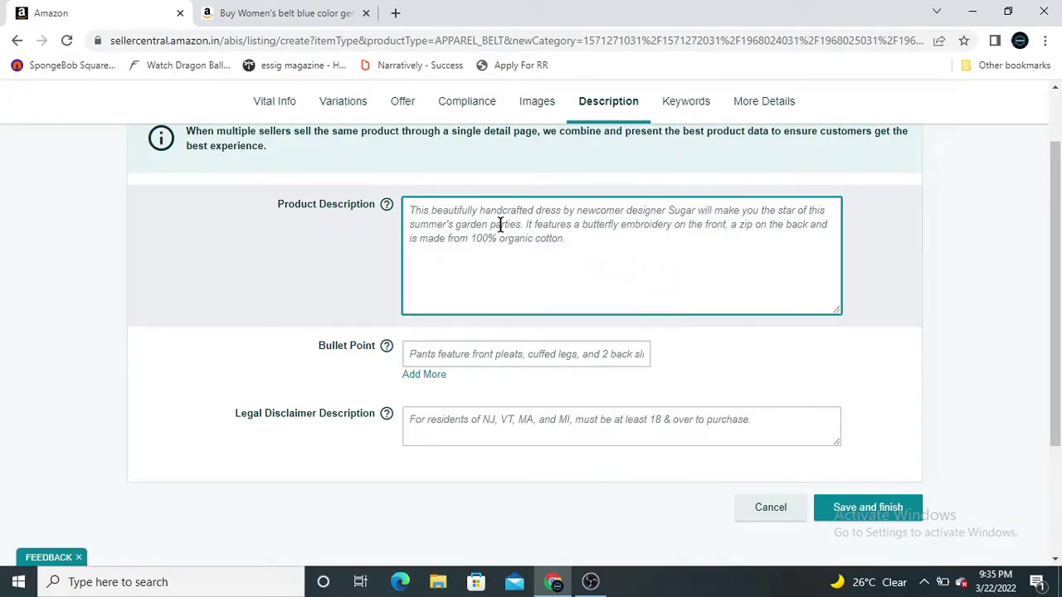
type("lea")
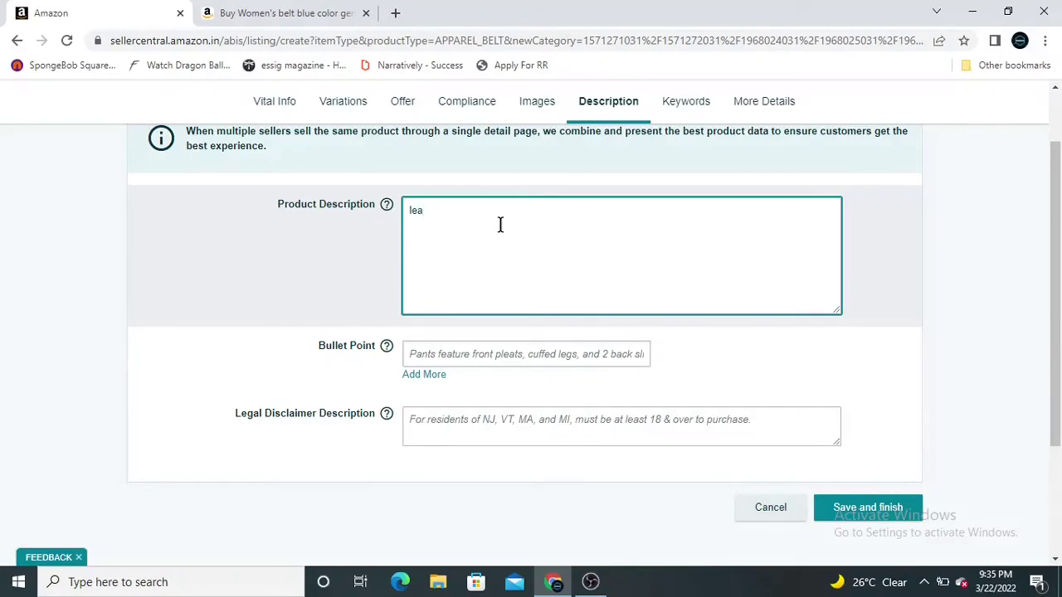
type("ther belt for women in red color")
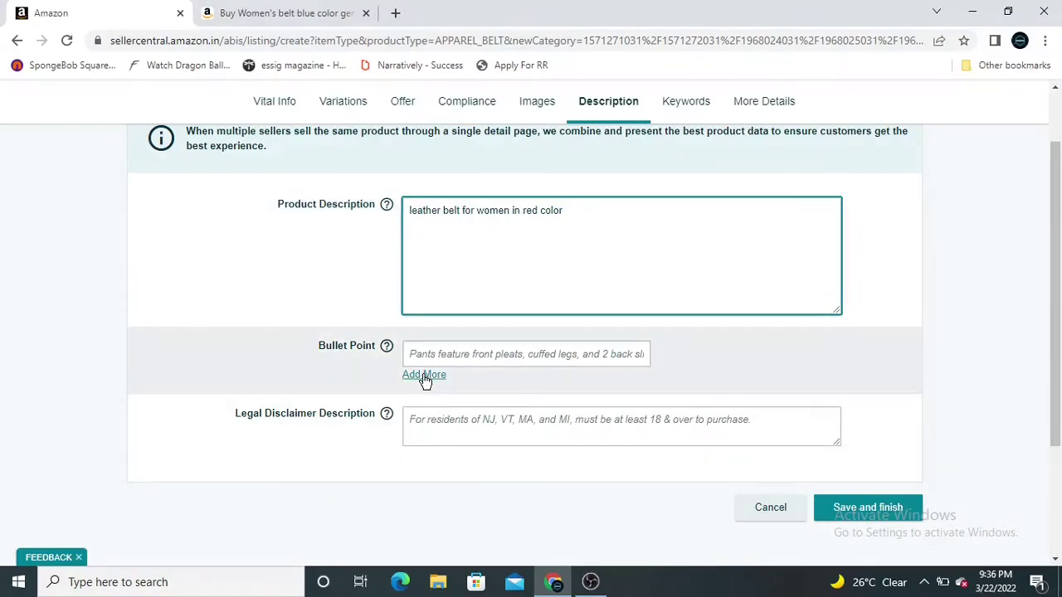
Step: Add three more bullet point fields to the product description details
left_click(424, 374)
scroll(424, 343, "down", 1)
left_click(425, 325)
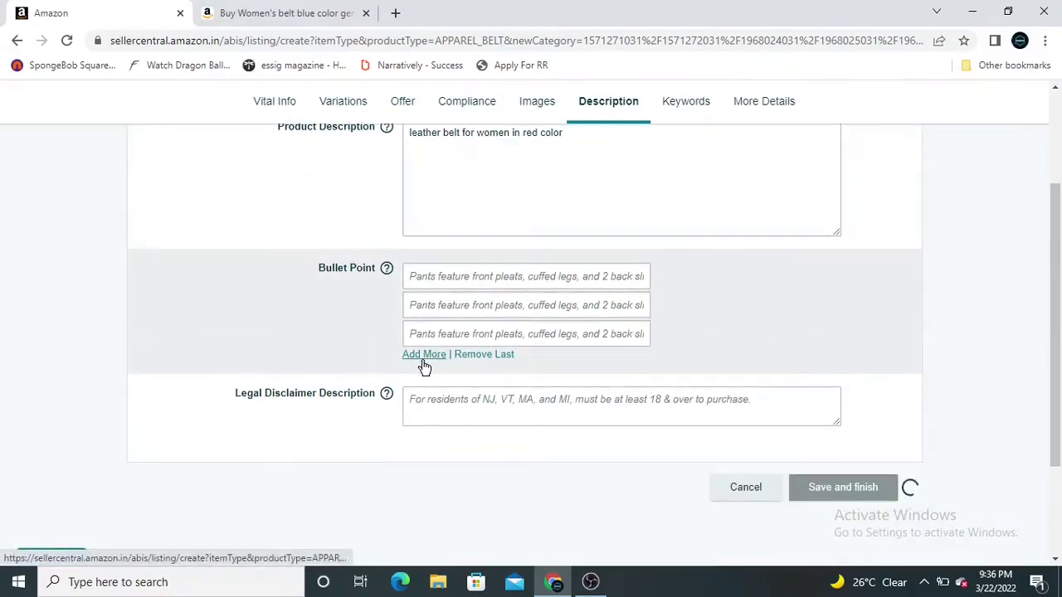
scroll(423, 366, "down", 1)
left_click(431, 282)
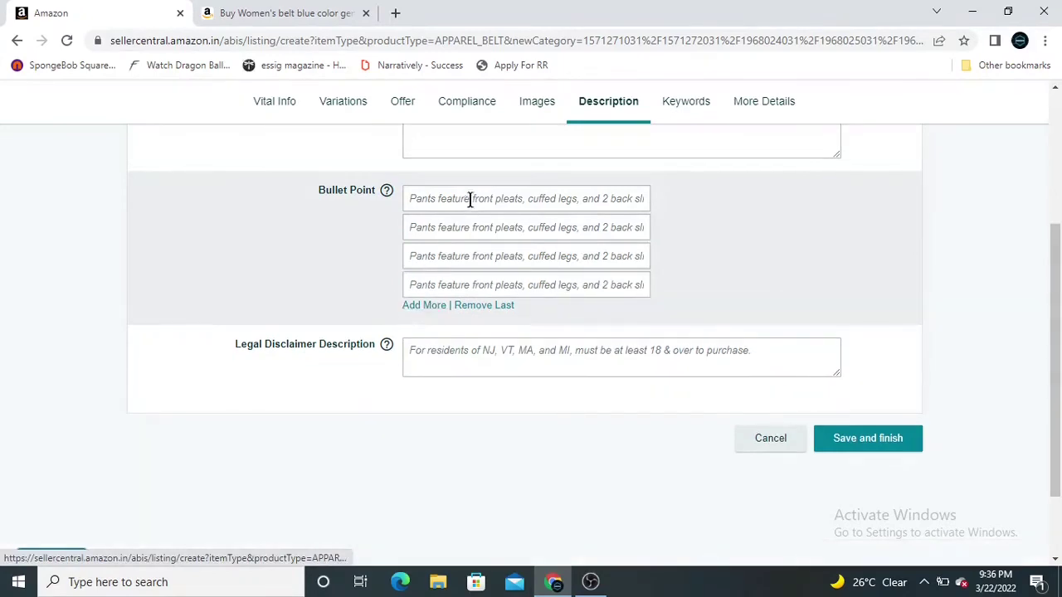
Step: Fill the first two bullet points with "material : leather" and "color : red"
left_click(470, 198)
type("matr")
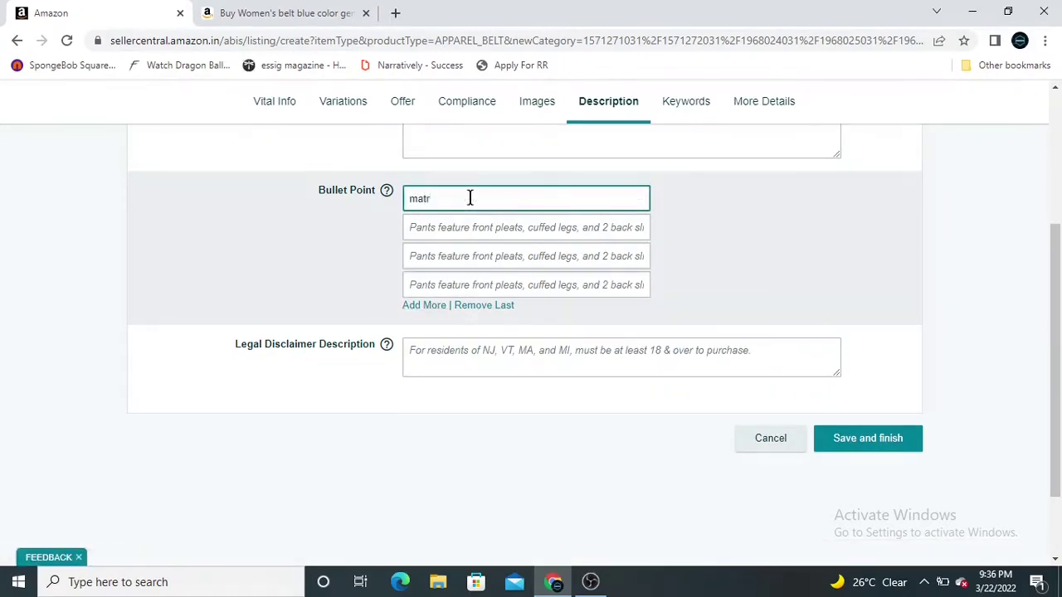
key("BackSpace")
type("erial : le")
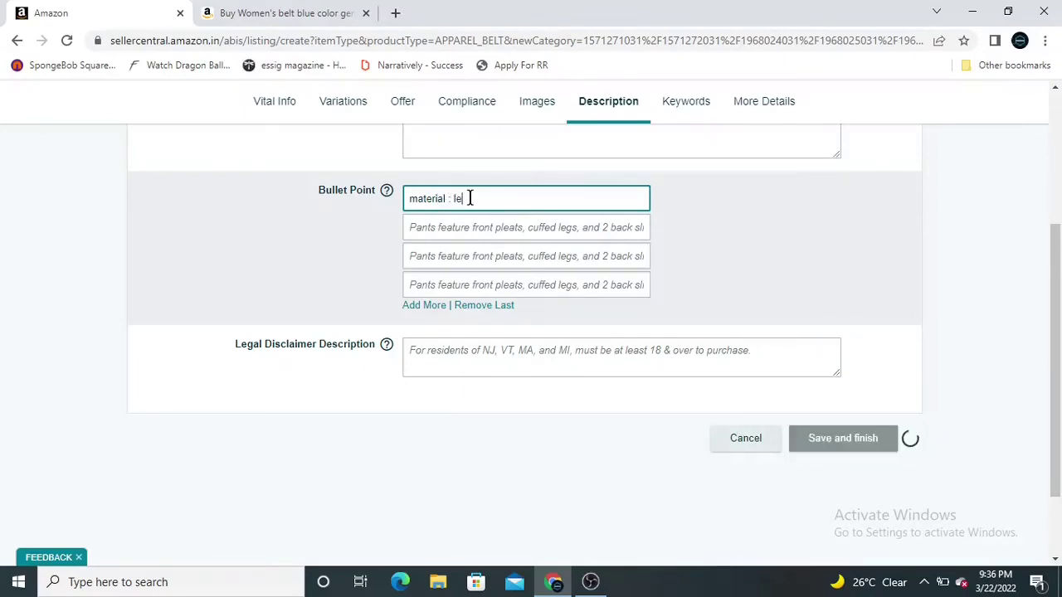
type("ather")
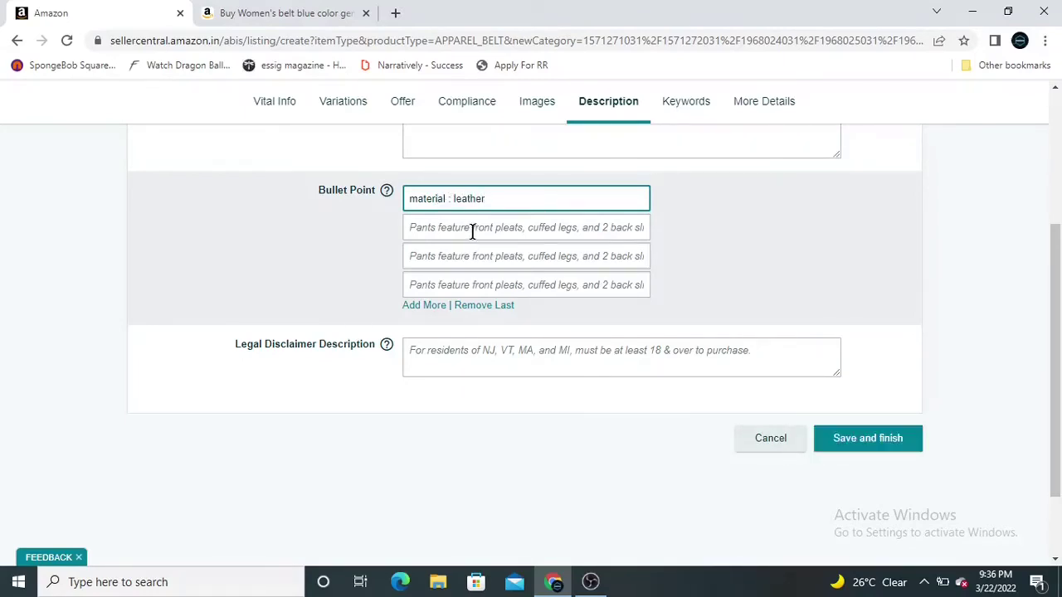
left_click(472, 232)
type("col")
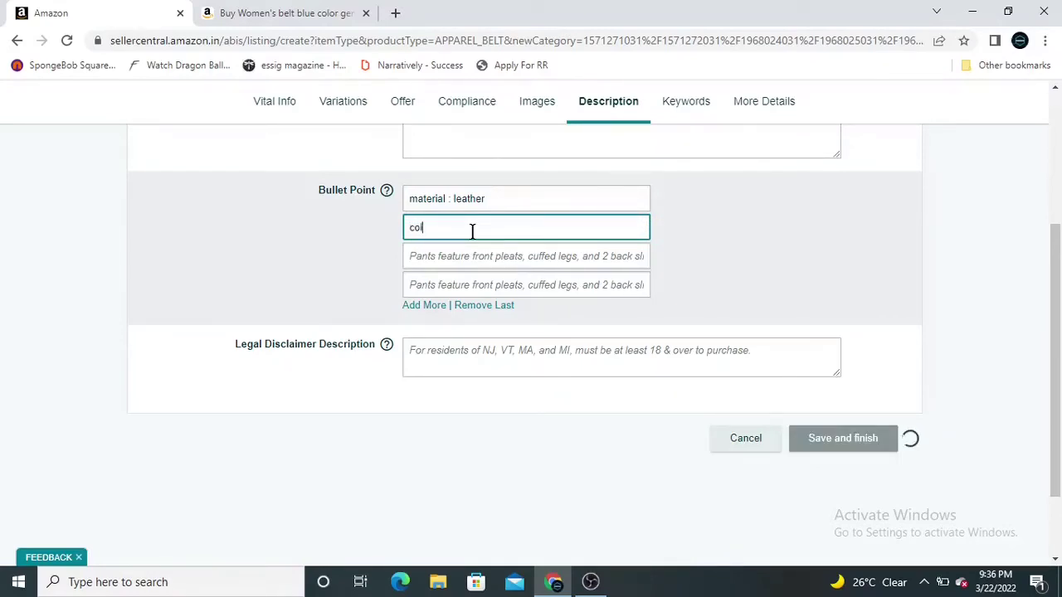
type("or : ")
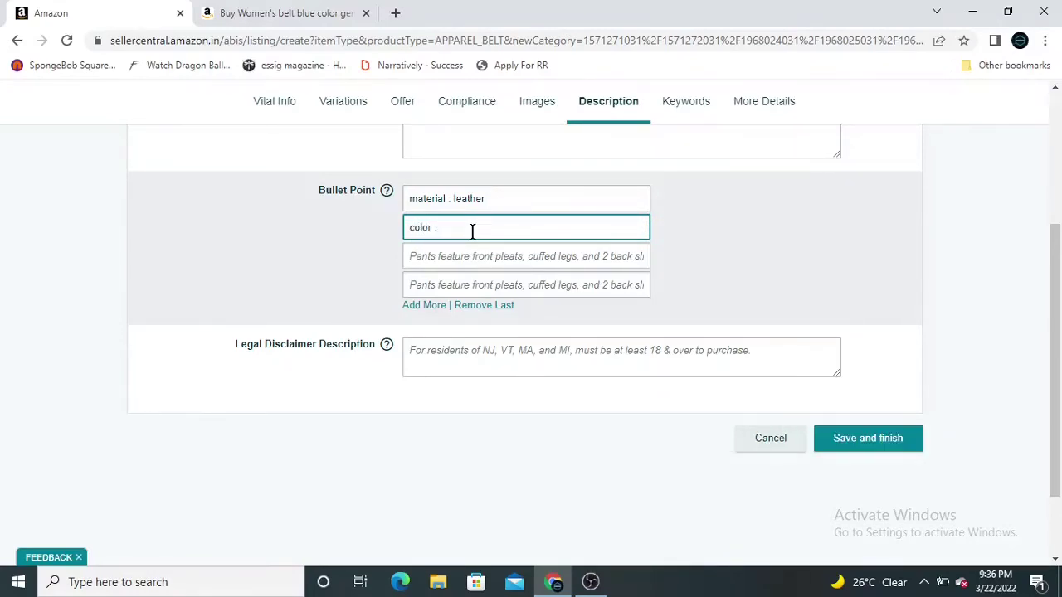
type("red")
Step: Fill the third and fourth bullet points with "gender : female" and "quality : good quality leather"
left_click(470, 254)
type("g")
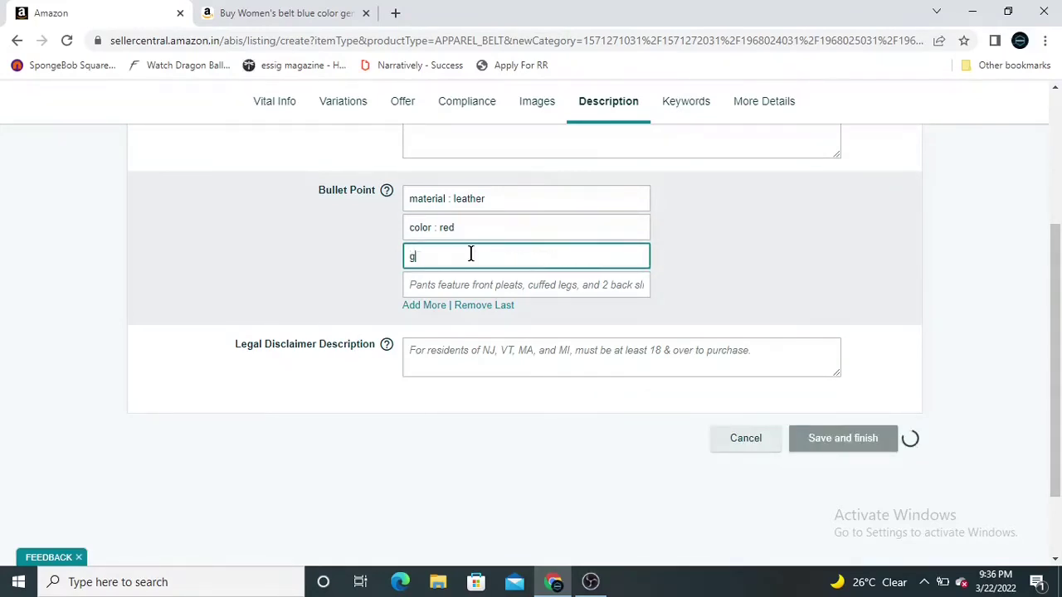
type("ender : ")
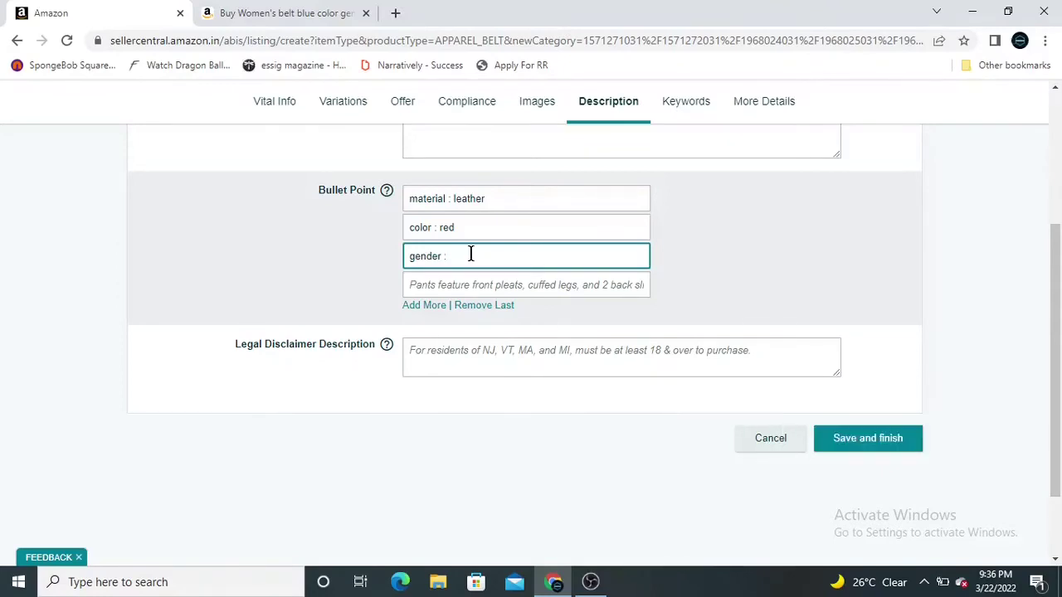
type("female")
left_click(472, 285)
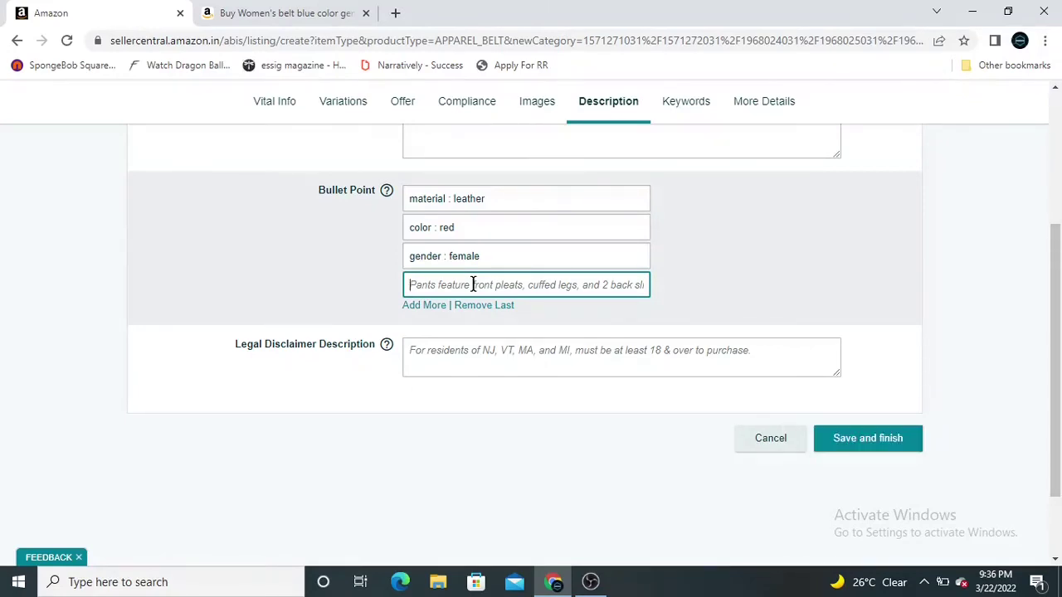
type("quality ")
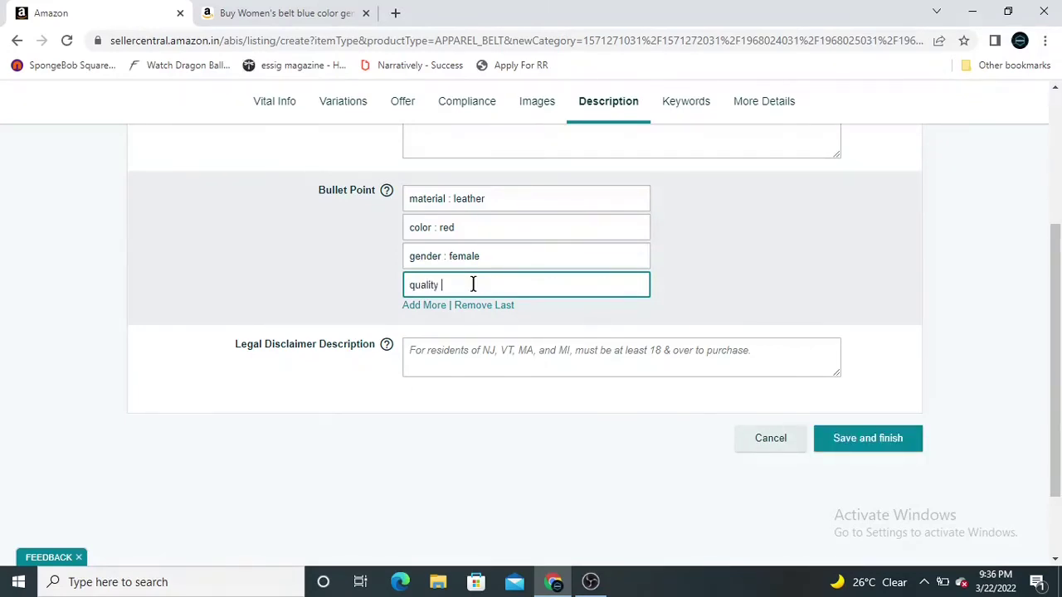
type(": good quality leather")
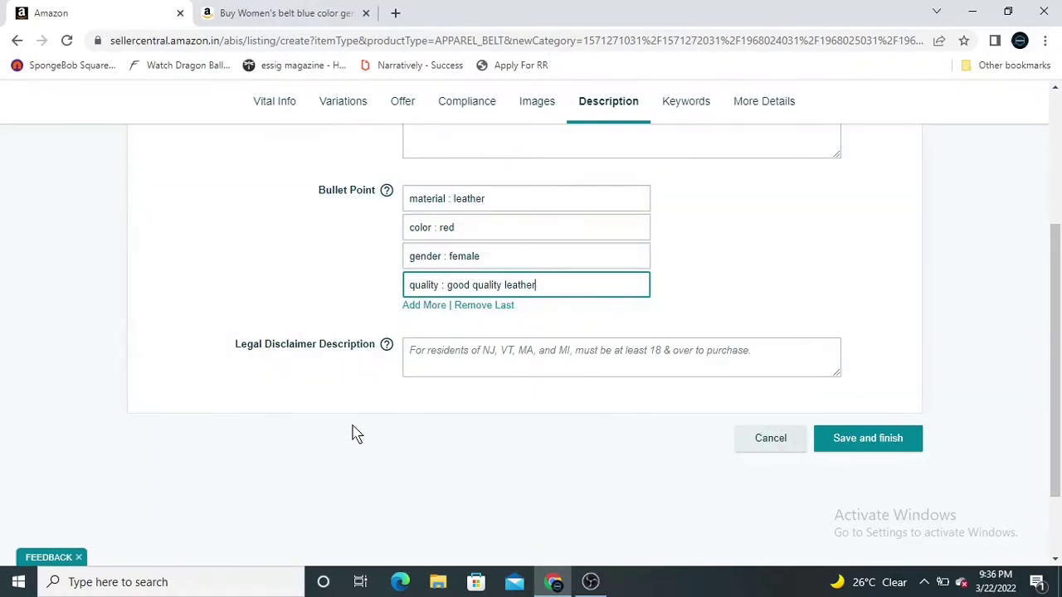
left_click(353, 434)
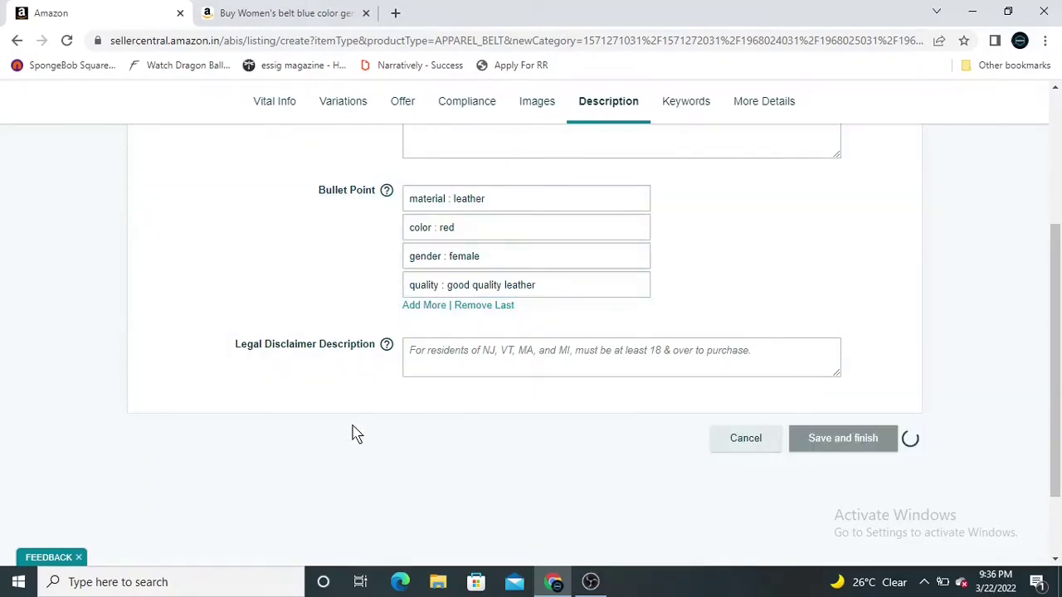
left_click(500, 366)
scroll(422, 350, "up", 3)
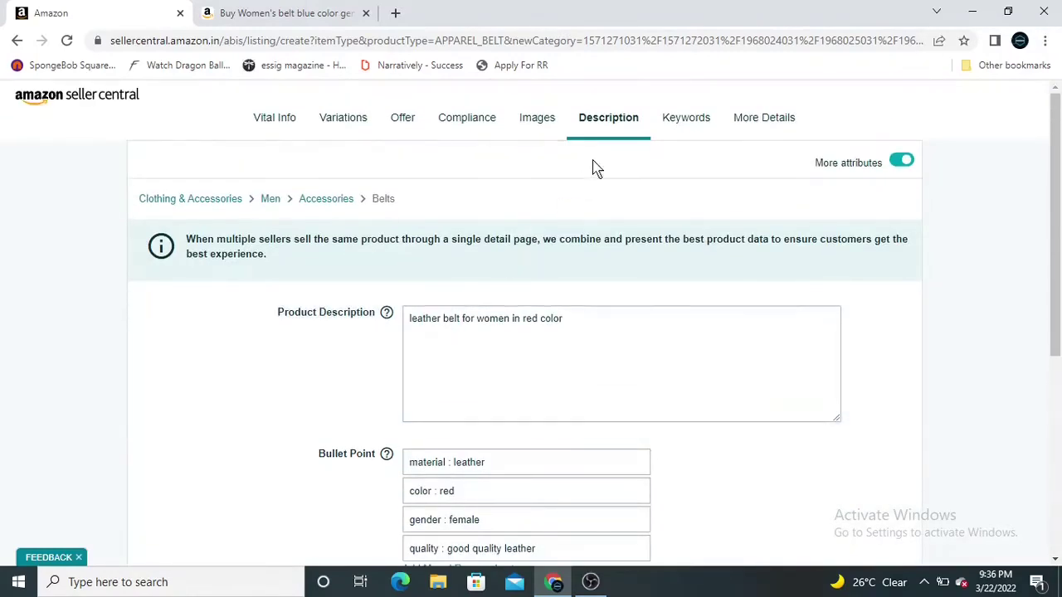
Step: Enter "leather belt women red" as the listing's keyword search terms
left_click(676, 117)
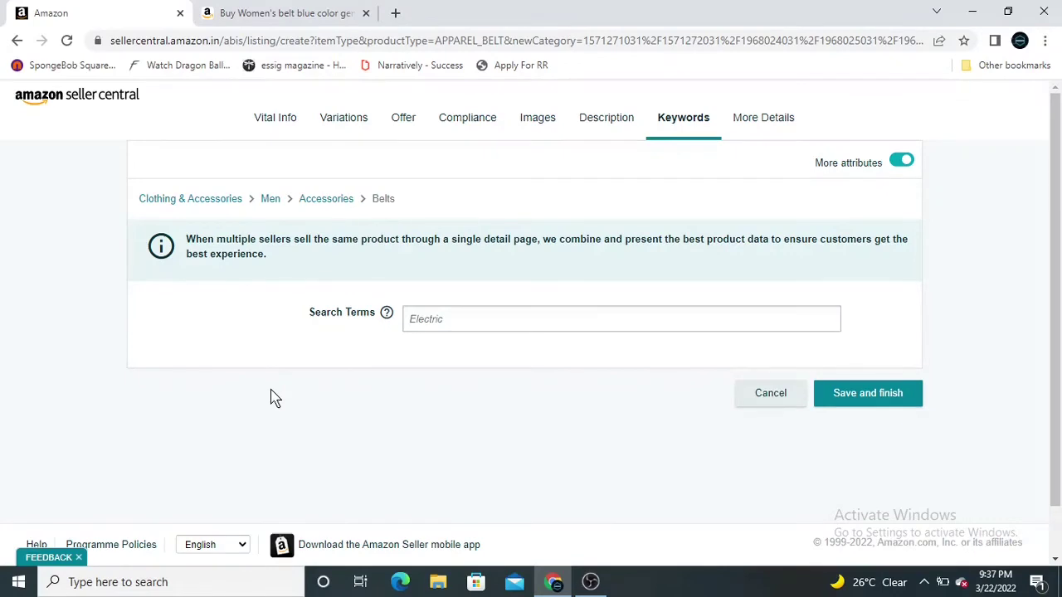
left_click(489, 327)
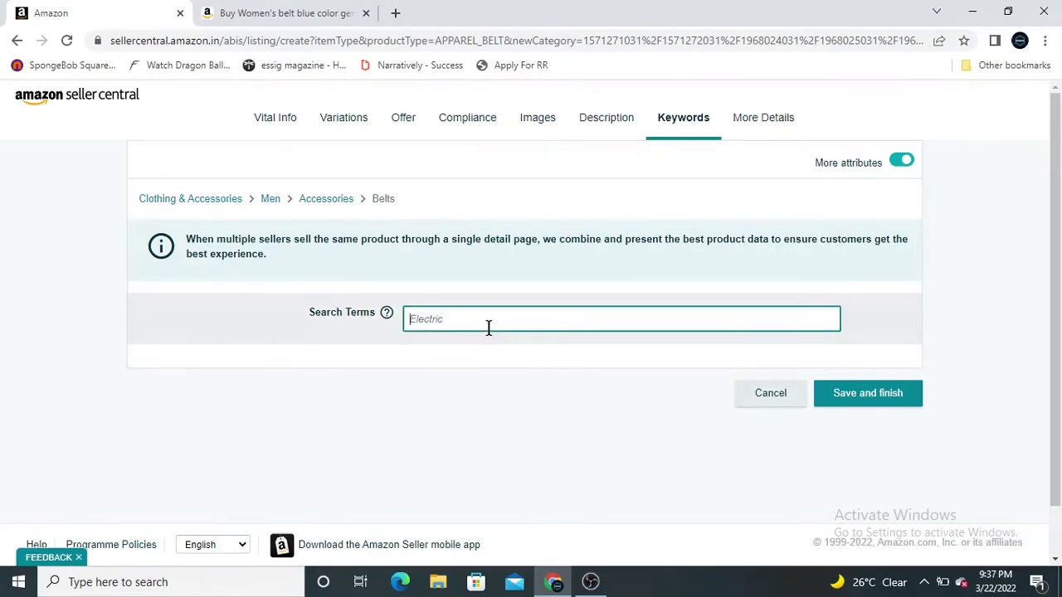
type("leatyher belt women red")
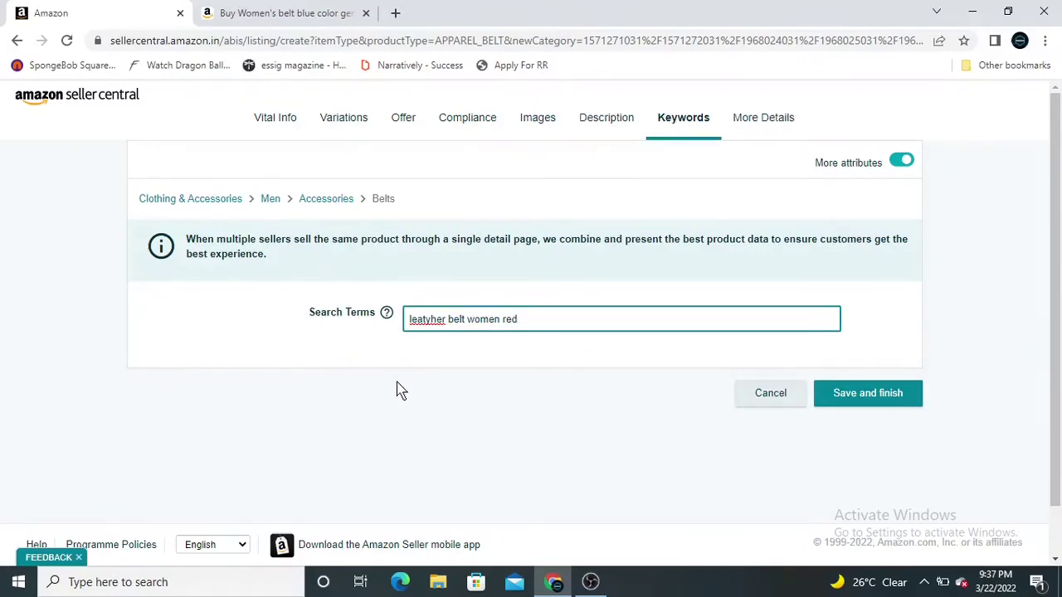
left_click(430, 322)
key("BackSpace")
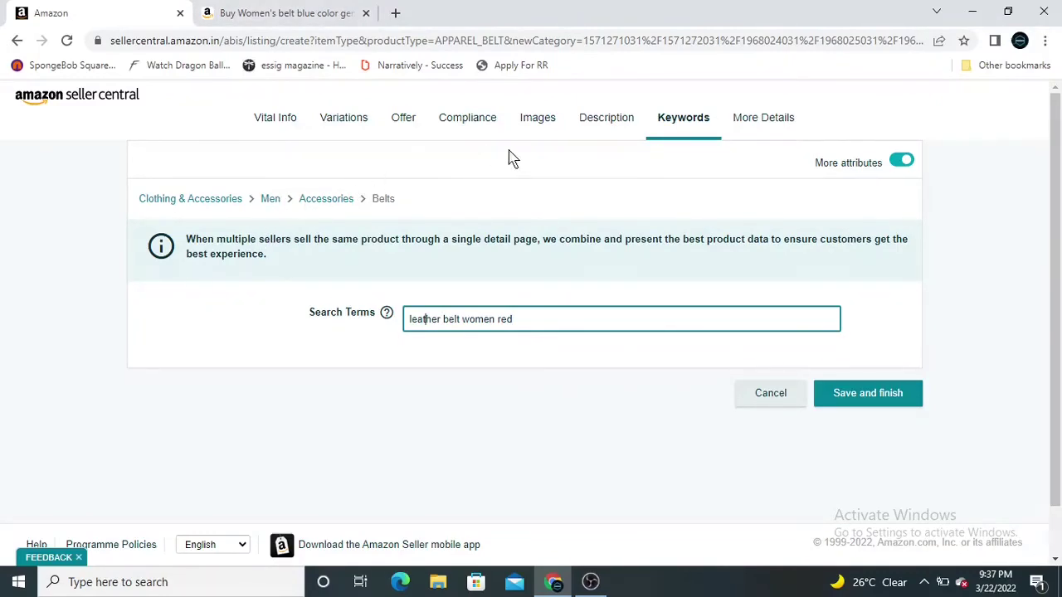
Step: Look through the optional More Details fields, such as manufacturer, launch date and product dimensions, without filling any
left_click(755, 123)
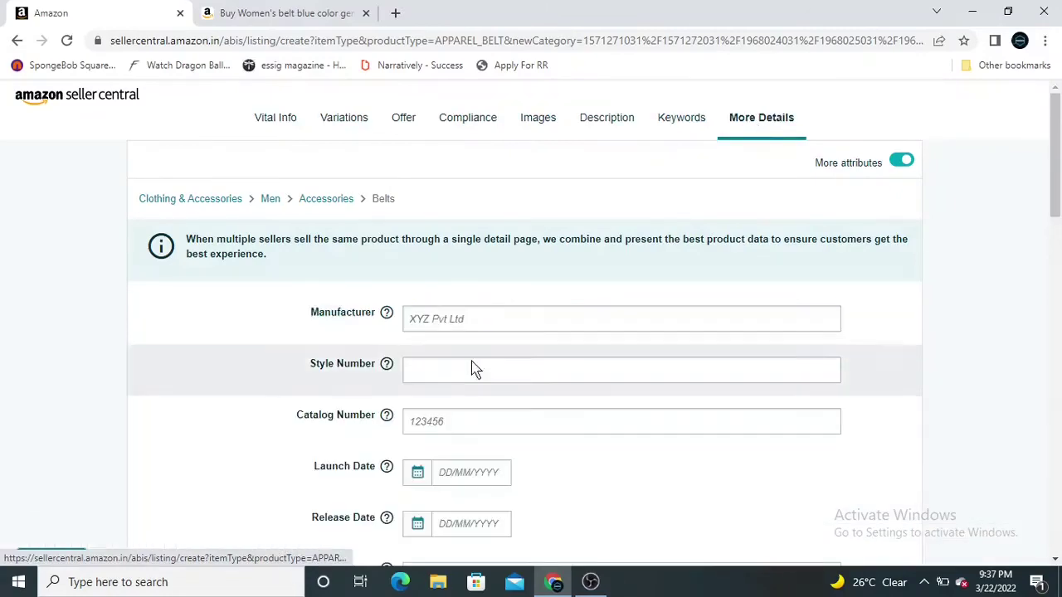
scroll(506, 145, "down", 3)
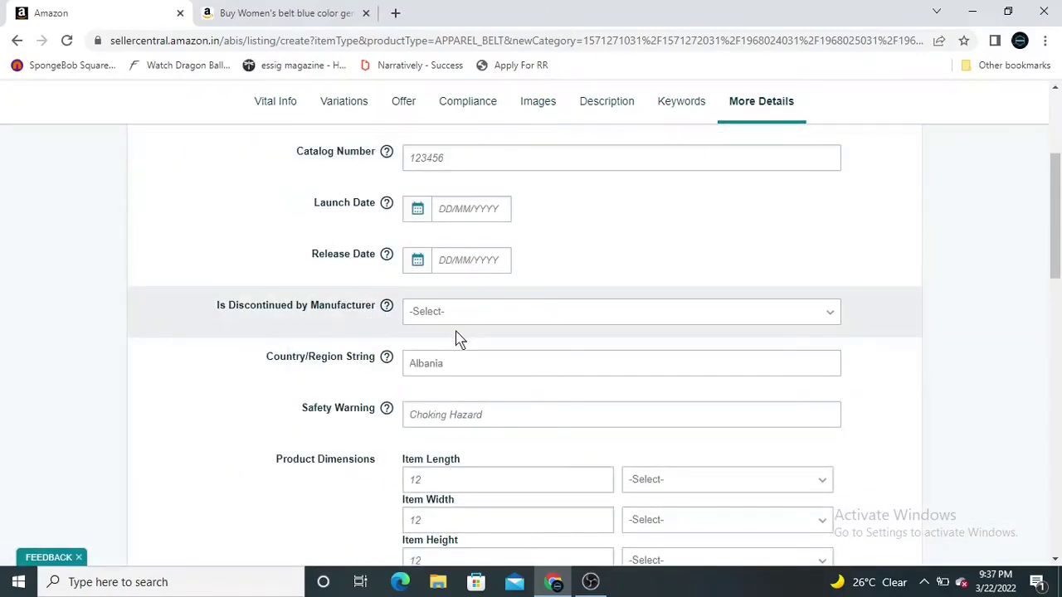
scroll(457, 338, "up", 2)
scroll(455, 274, "down", 4)
scroll(454, 273, "down", 2)
scroll(450, 291, "up", 5)
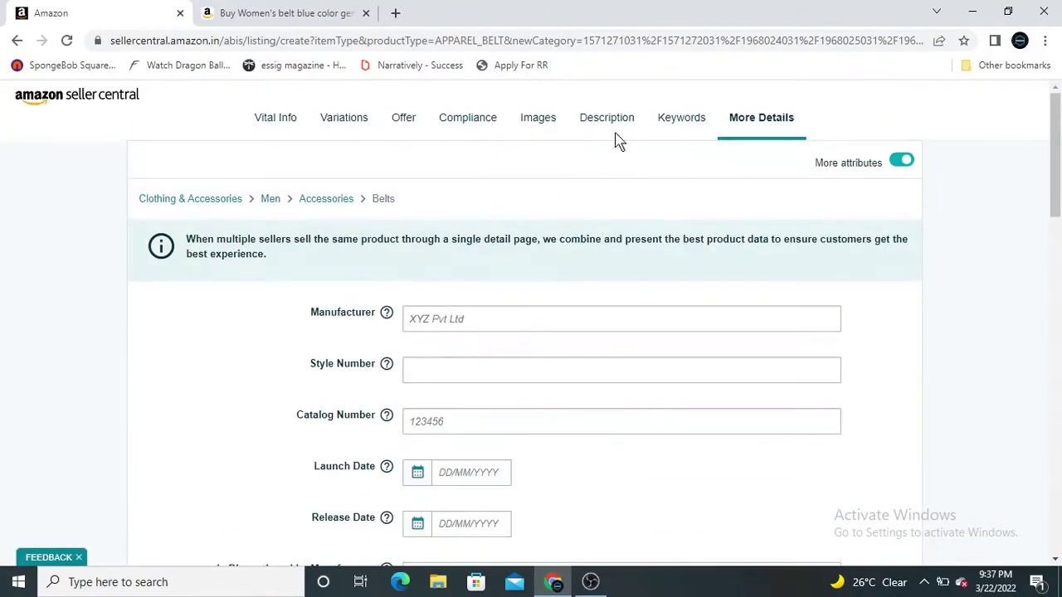
Step: Review the listing's keywords, description, images and compliance sections, ending on the Vital Info section
left_click(695, 117)
left_click(601, 118)
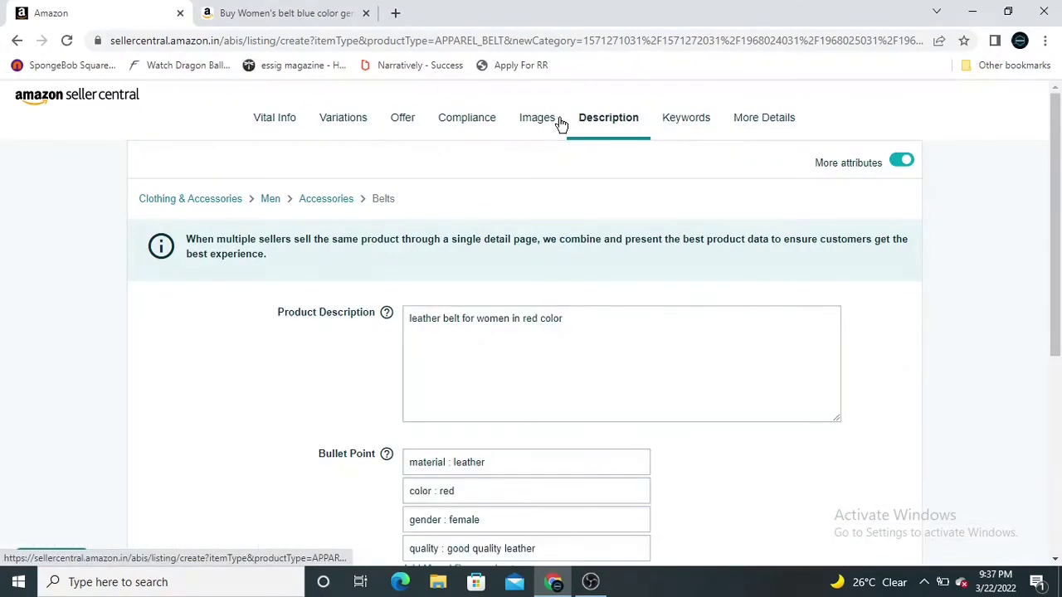
left_click(528, 123)
left_click(486, 119)
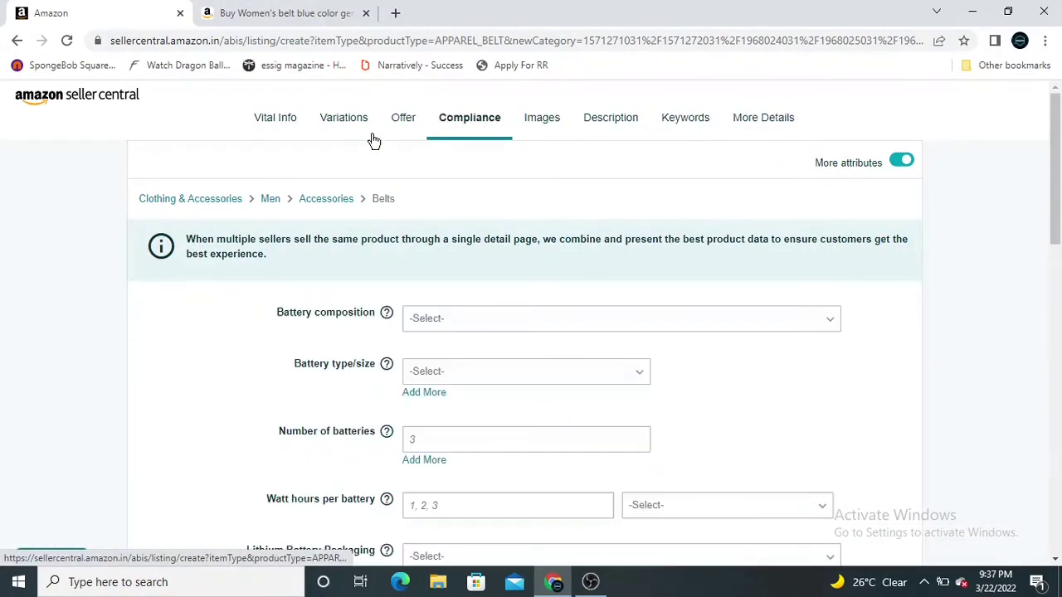
left_click(274, 125)
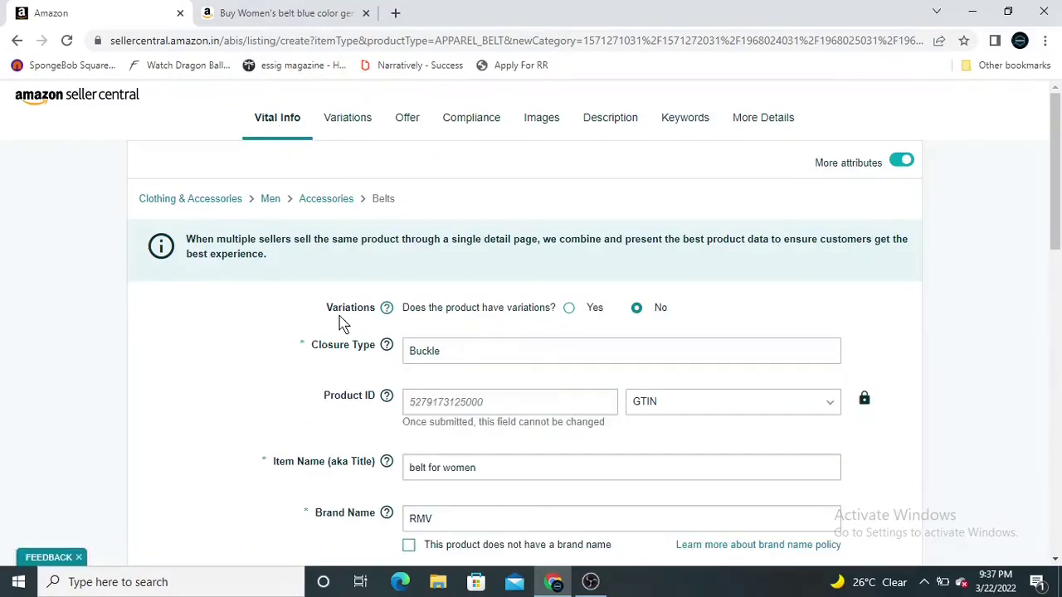
Step: Check the belt listing's Vital Info entries through to the material type, and submit the finished listing
scroll(344, 324, "down", 2)
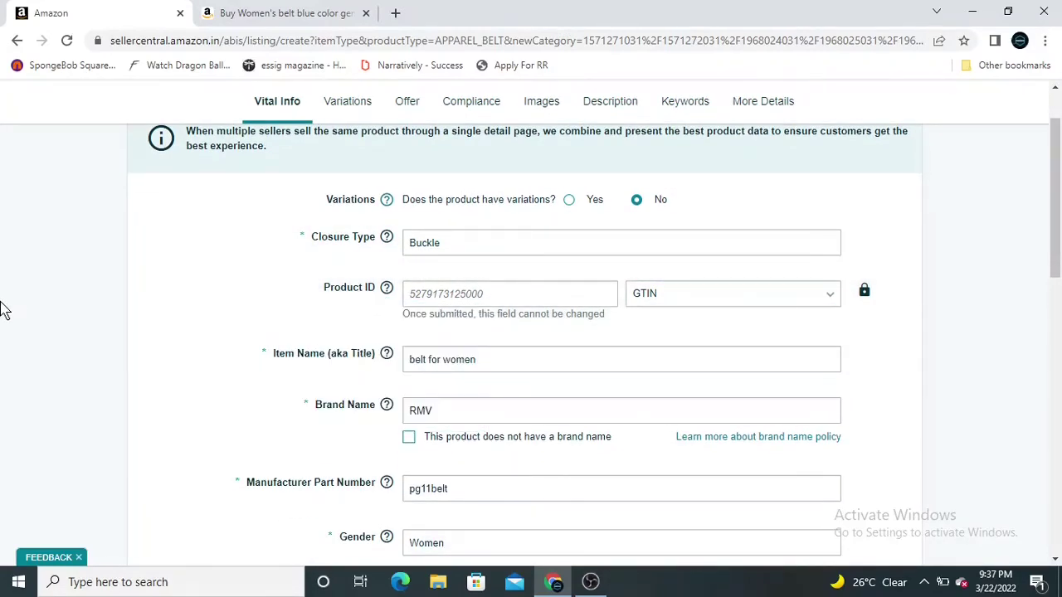
scroll(50, 333, "down", 1)
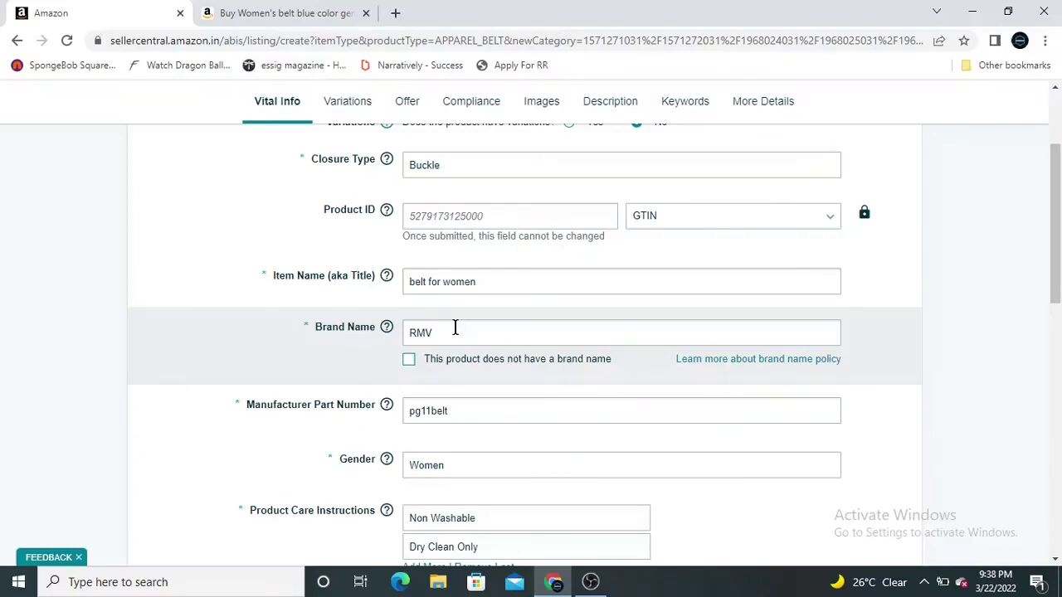
scroll(419, 330, "down", 1)
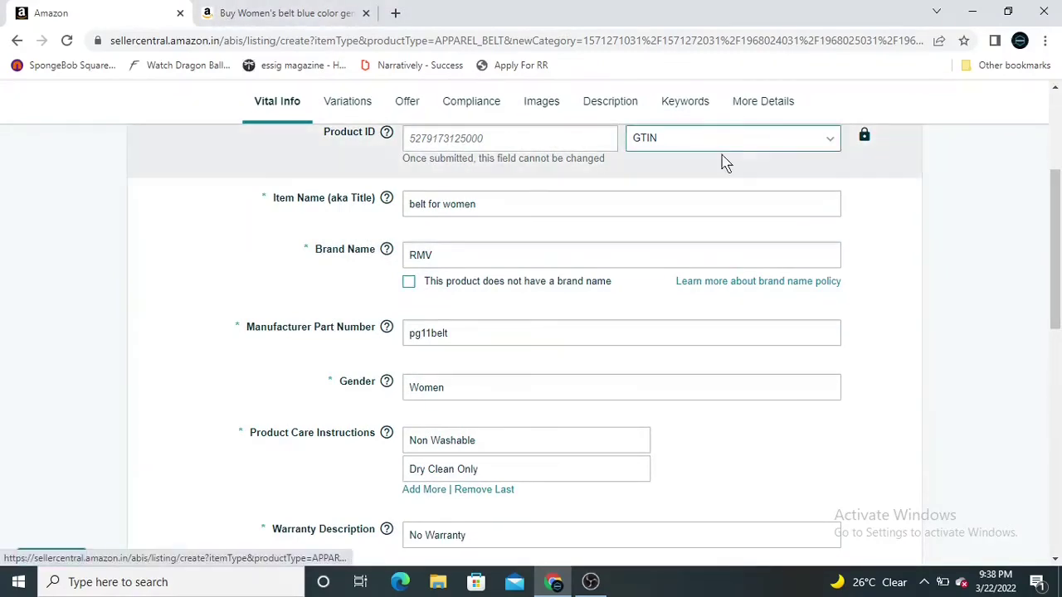
scroll(680, 183, "down", 3)
scroll(630, 232, "down", 10)
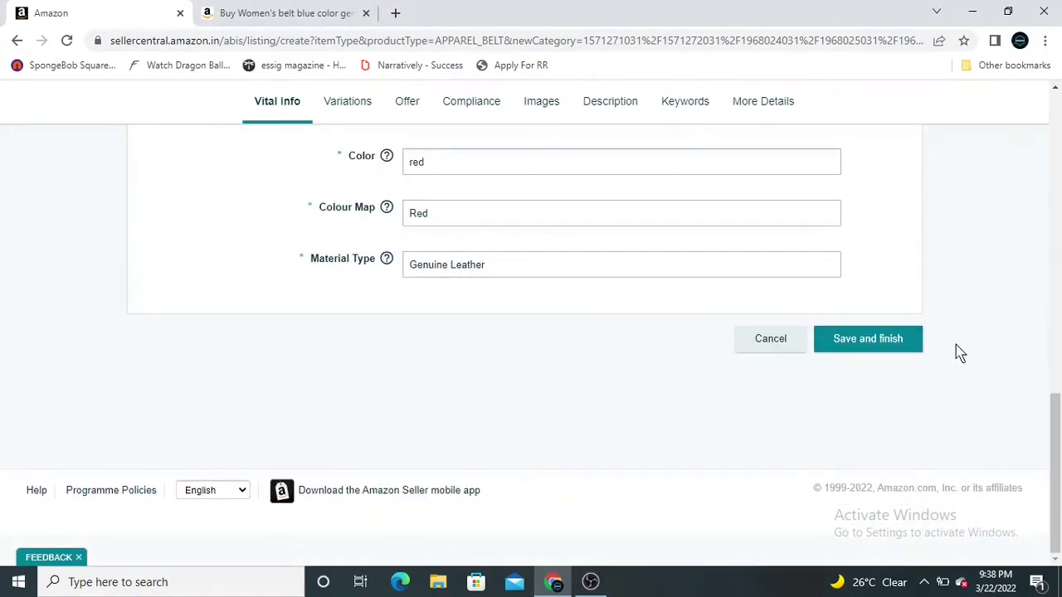
left_click(909, 344)
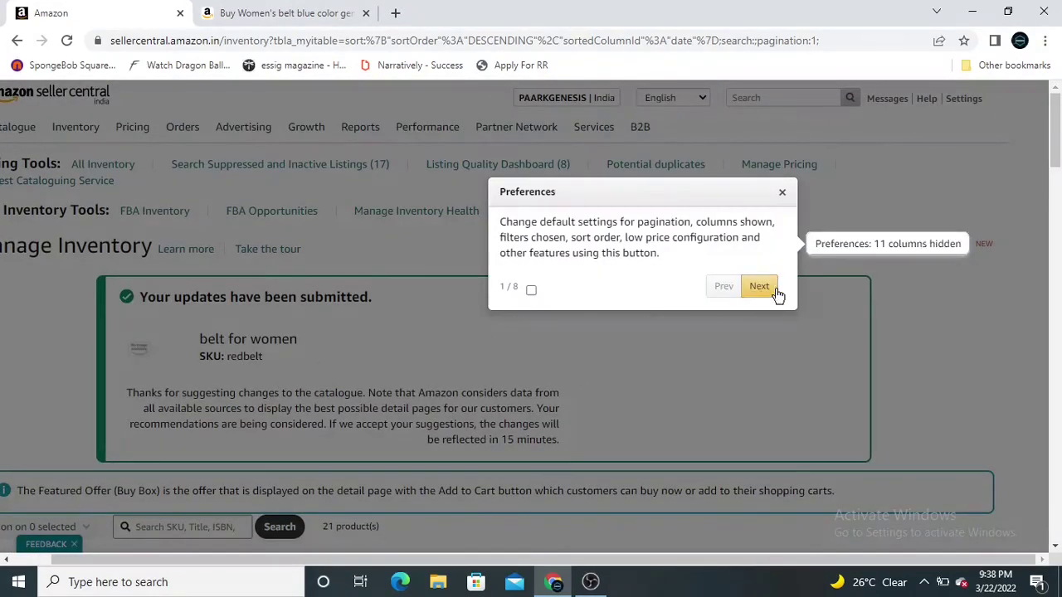
Step: Dismiss the Preferences tour pop-up on the Manage Inventory page and look over the page
left_click(781, 193)
scroll(682, 292, "down", 2)
scroll(648, 312, "up", 2)
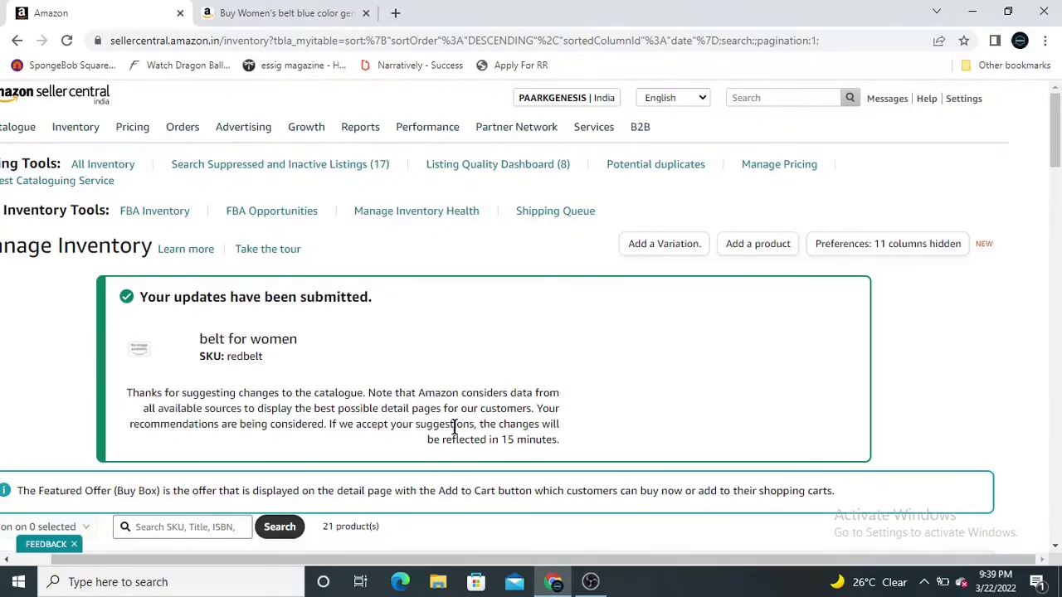
Step: View the blue women's belt product page on Amazon.in as a reference and return to the Manage Inventory page
left_click(299, 15)
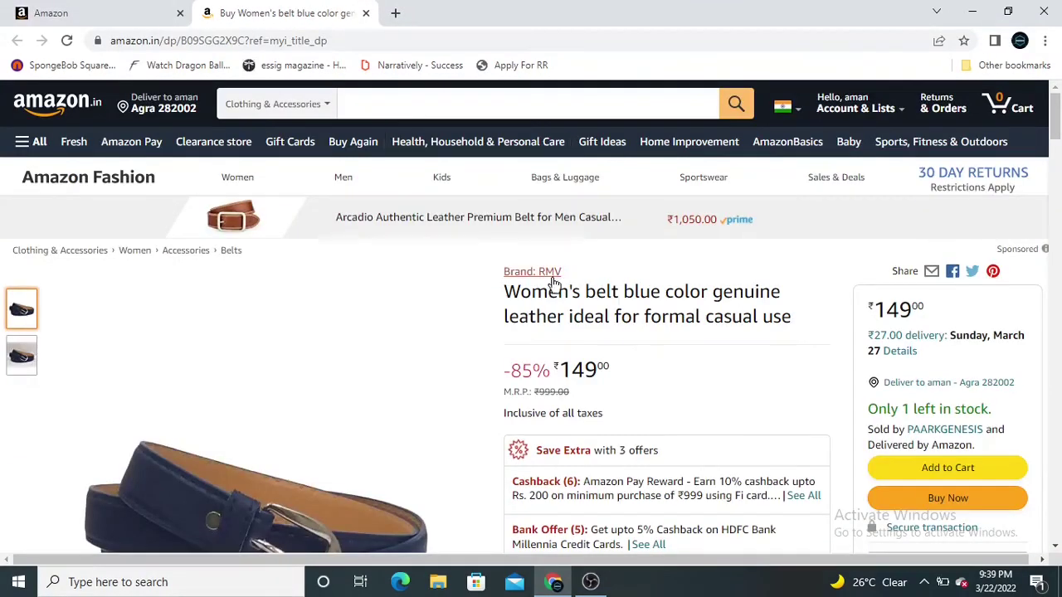
left_click(135, 10)
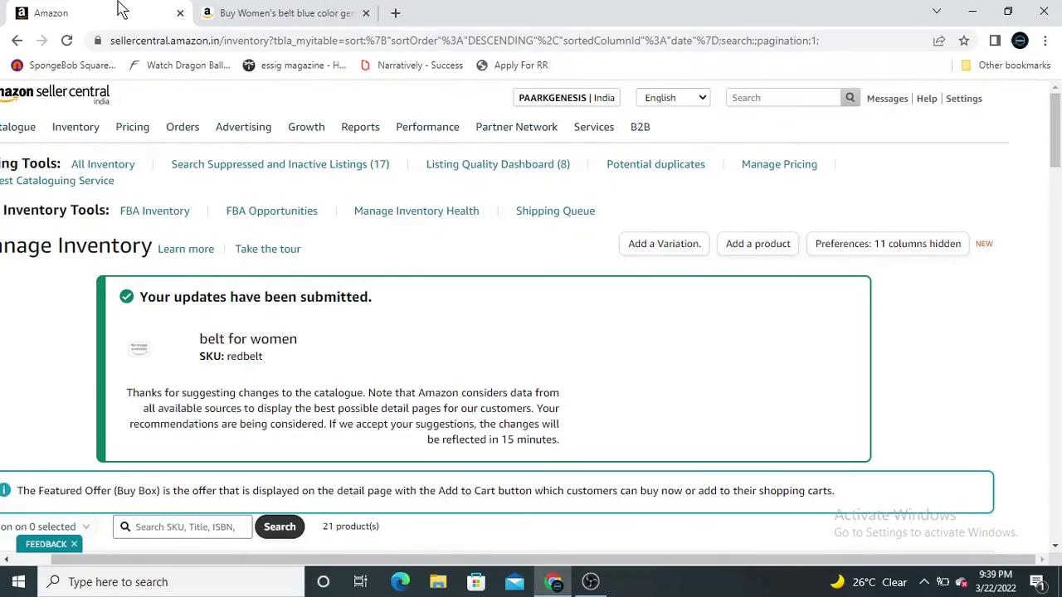
left_click(225, 12)
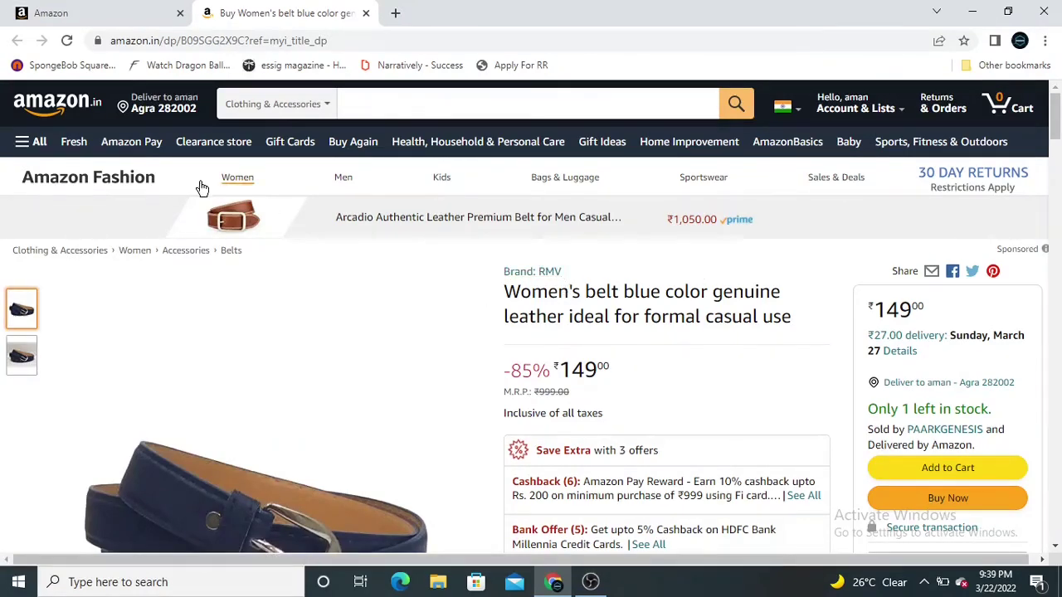
left_click(135, 10)
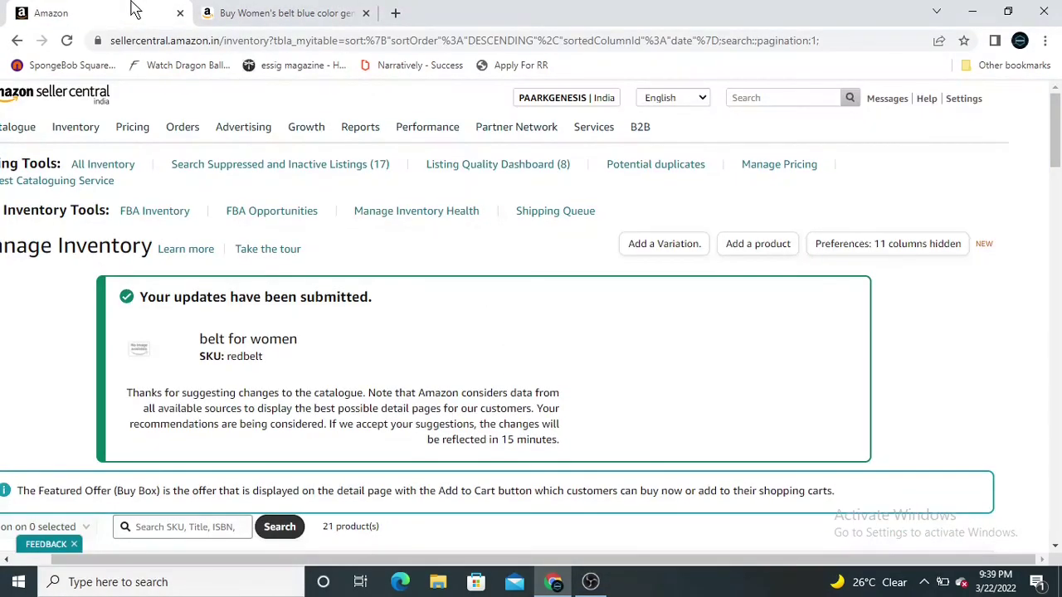